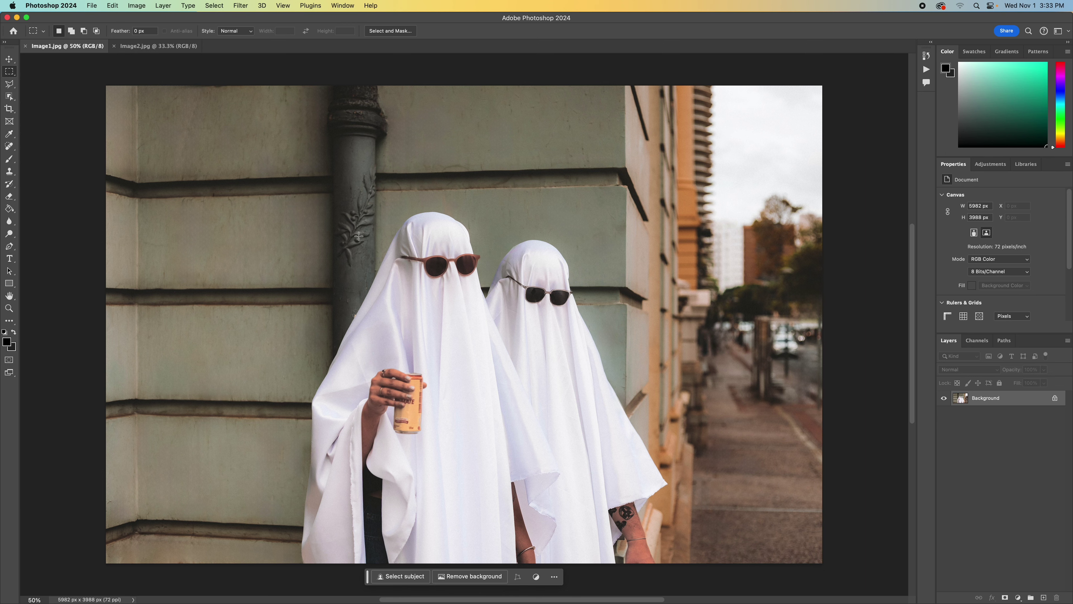
# Step: Select the standing woman in Image2.jpg with the Object Selection tool, framing her whole body
pyautogui.click(159, 49)
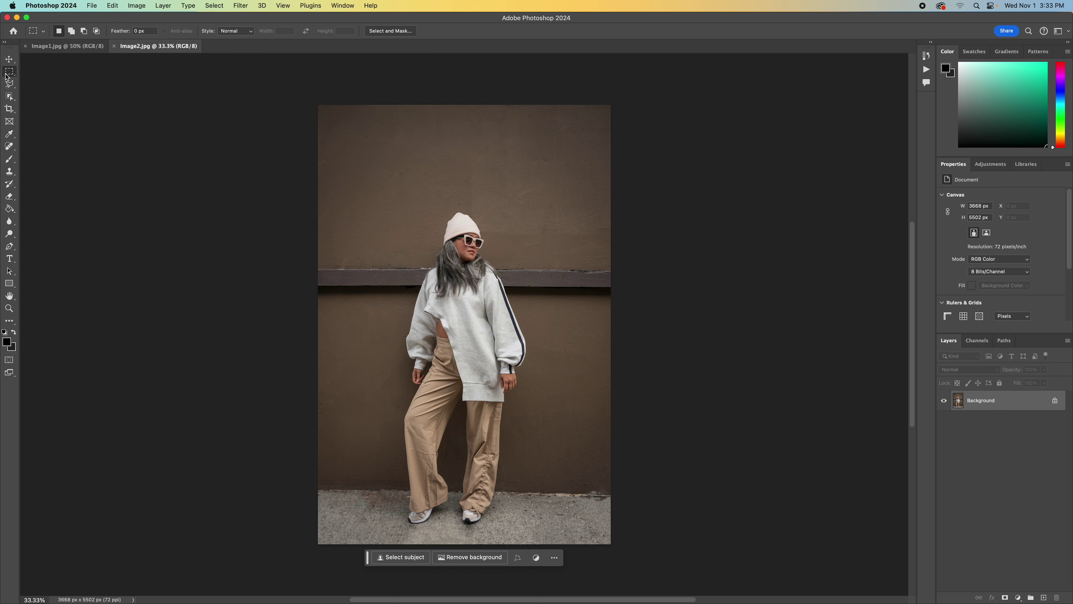
pyautogui.click(9, 100)
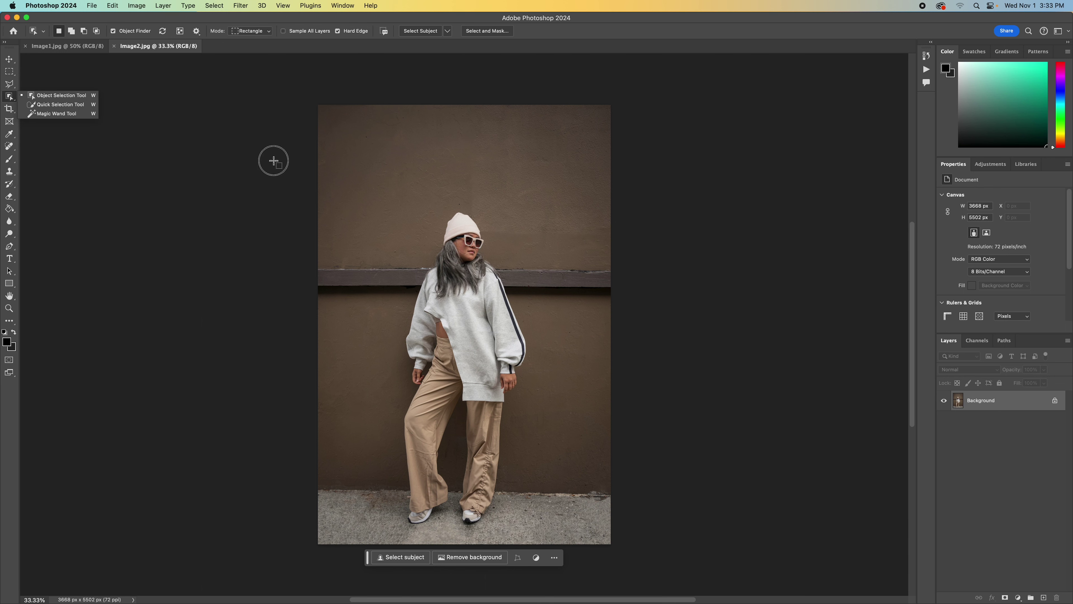
pyautogui.click(276, 160)
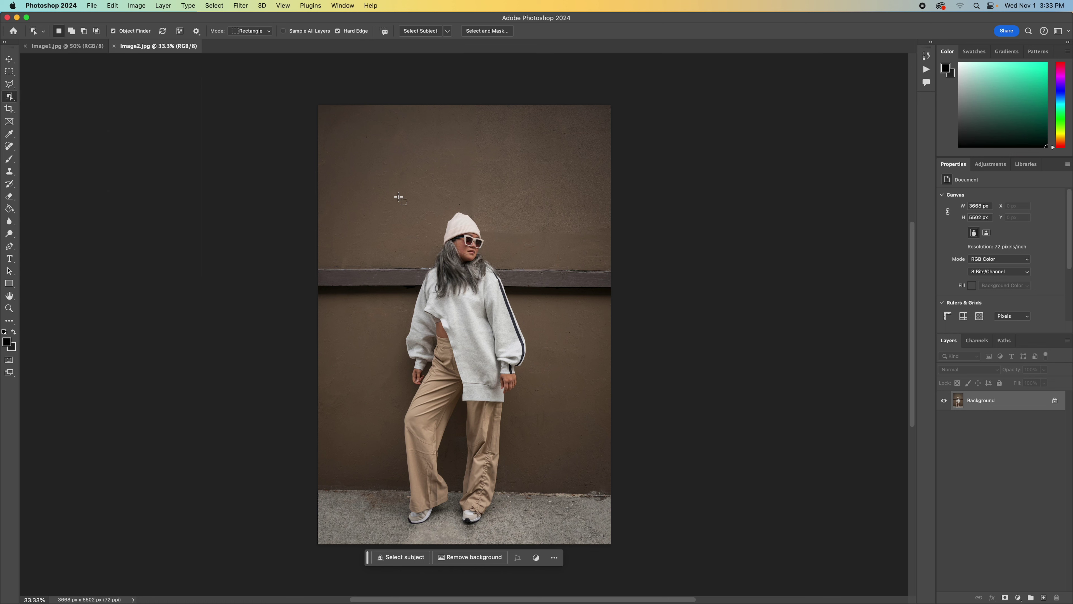
pyautogui.moveTo(385, 186); pyautogui.dragTo(539, 531)
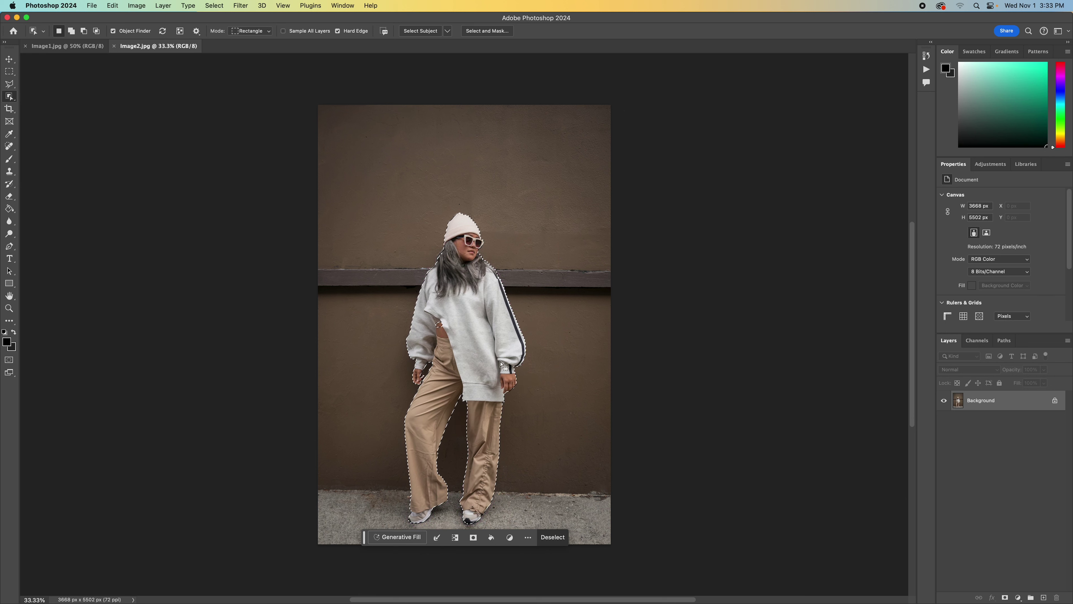
# Step: Copy the selected woman and paste her into Image1.jpg as a new layer
pyautogui.click(112, 6)
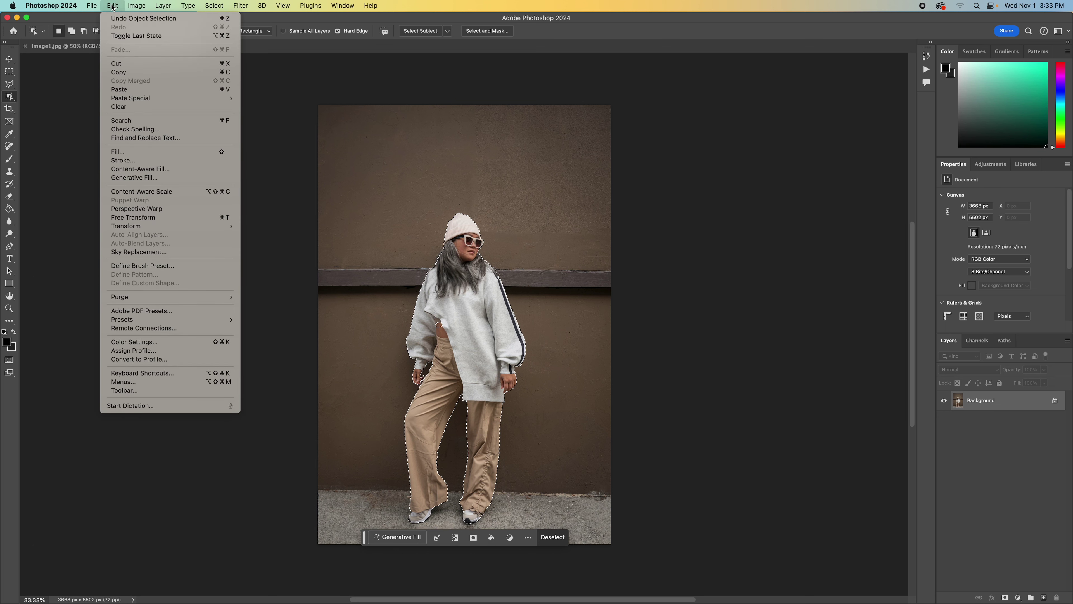
pyautogui.click(120, 72)
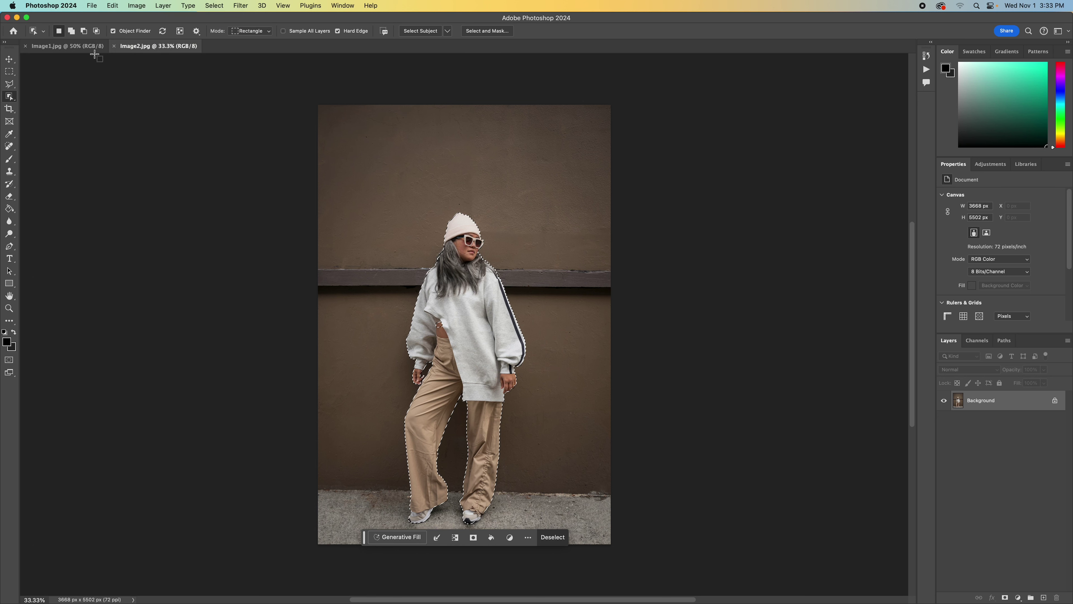
pyautogui.click(78, 48)
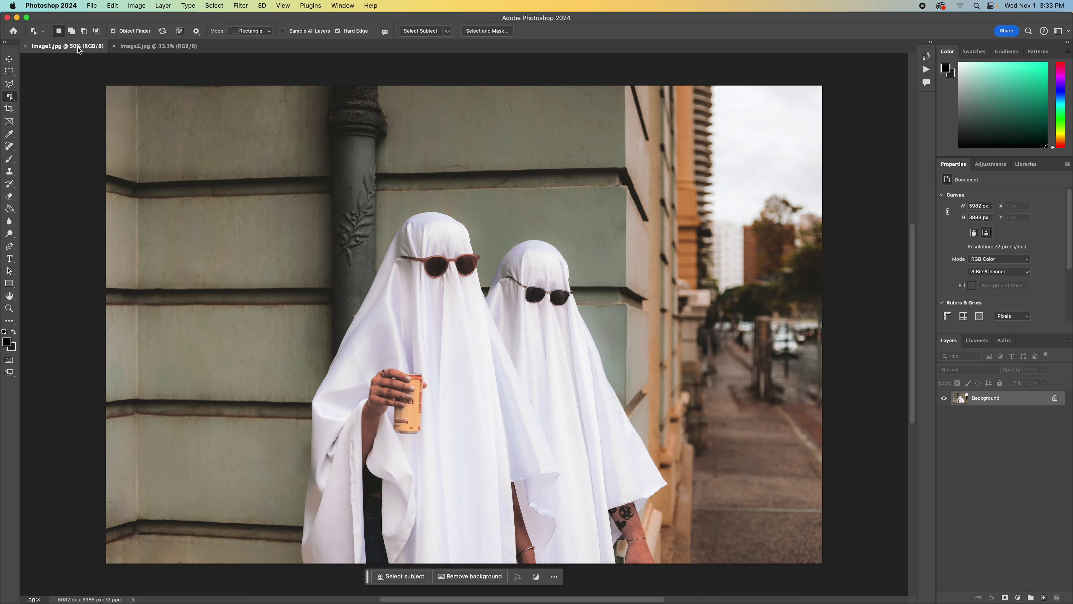
pyautogui.click(113, 6)
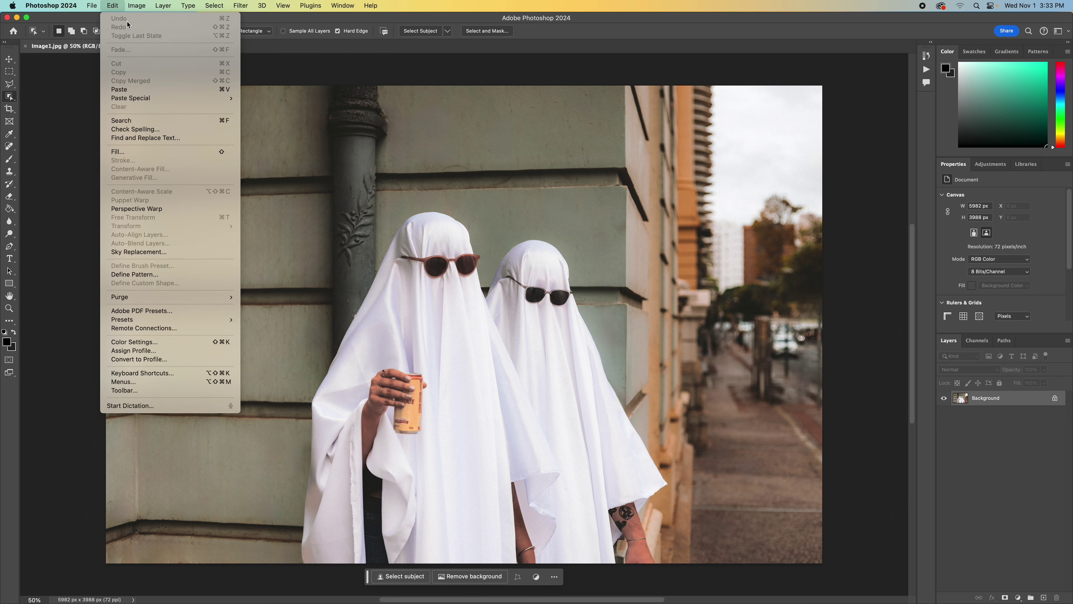
pyautogui.click(135, 90)
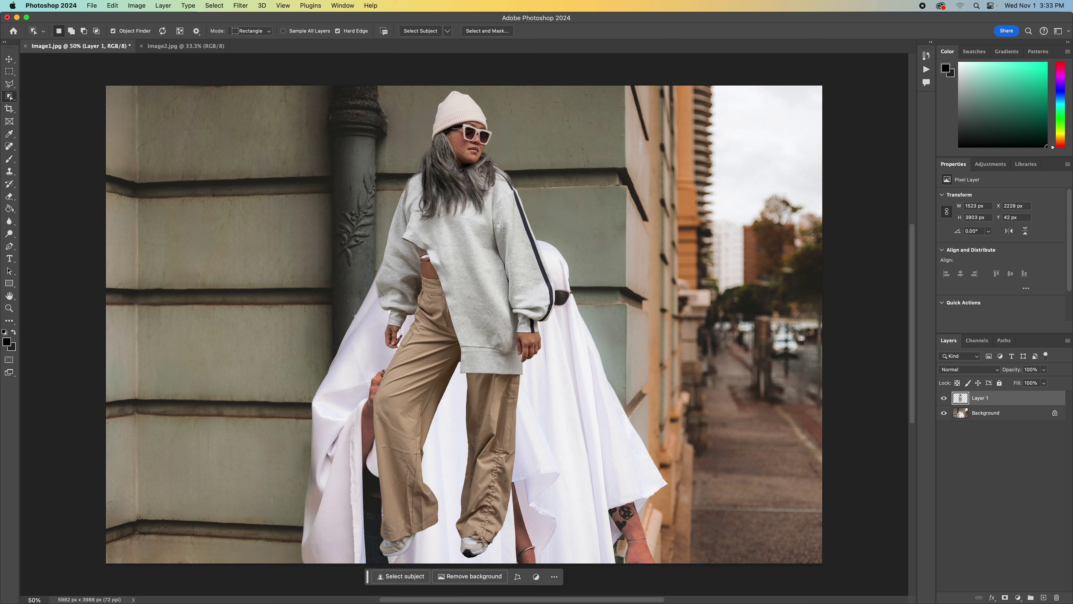
# Step: Move the pasted woman beside the taller ghost on the pipe side, and enlarge her proportionally to about 133% with Free Transform
pyautogui.click(9, 60)
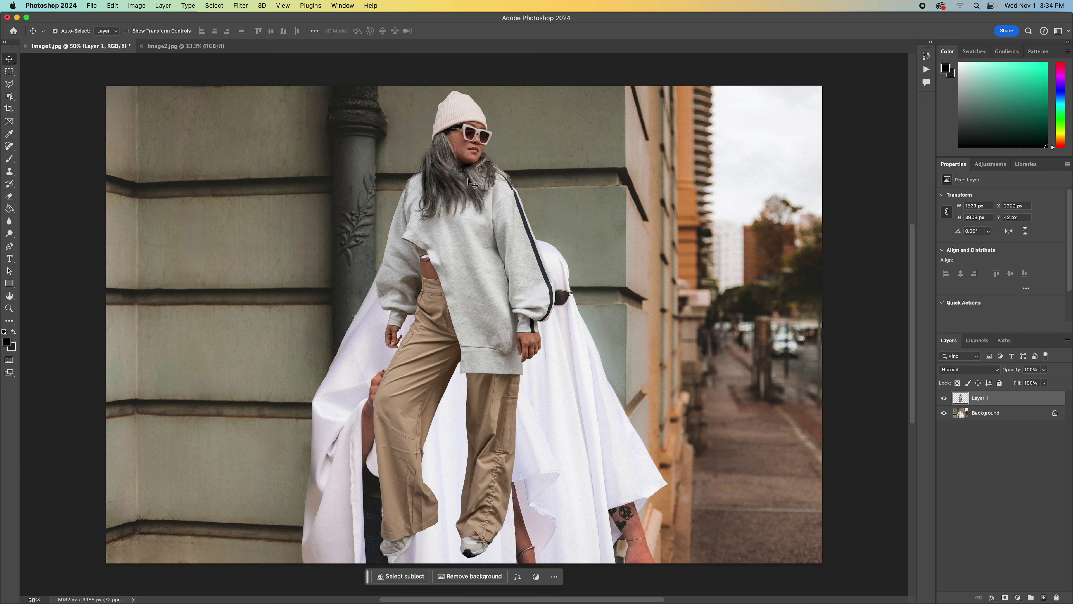
pyautogui.moveTo(469, 194); pyautogui.dragTo(247, 383)
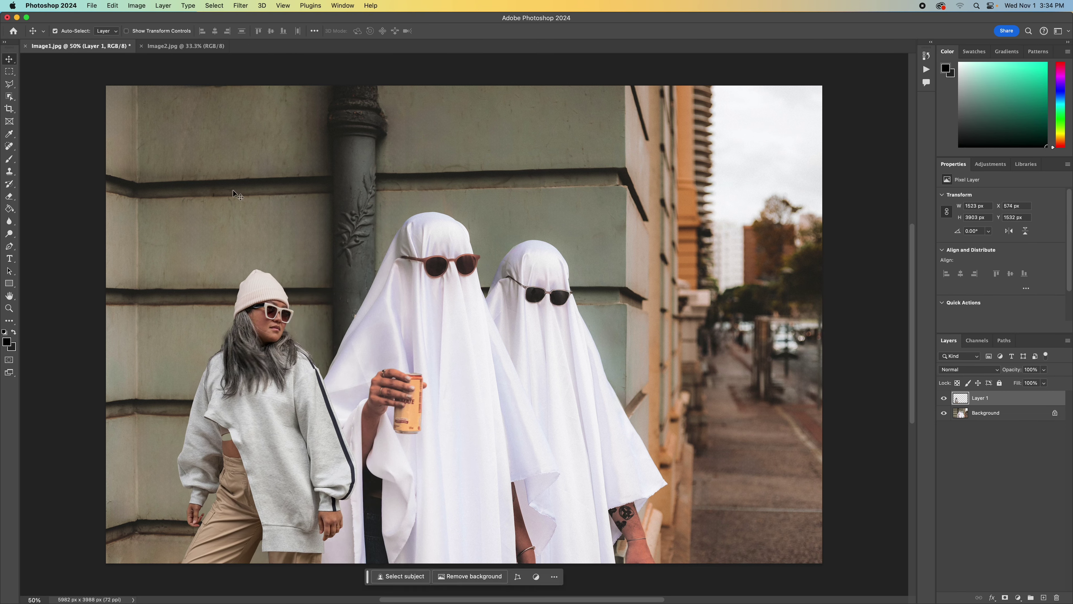
pyautogui.click(134, 8)
pyautogui.moveTo(112, 5)
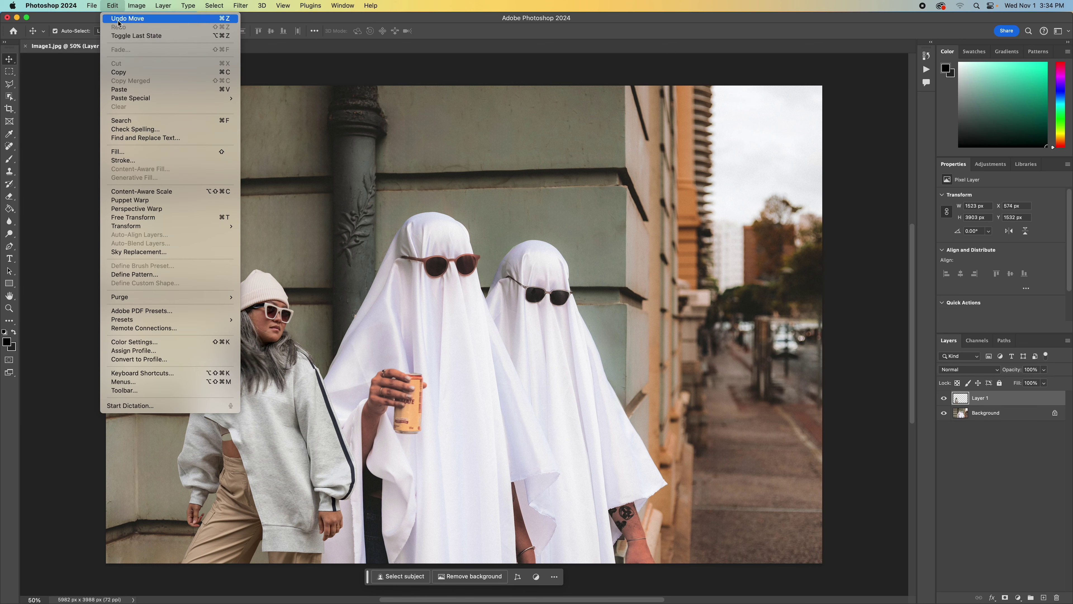
pyautogui.click(162, 220)
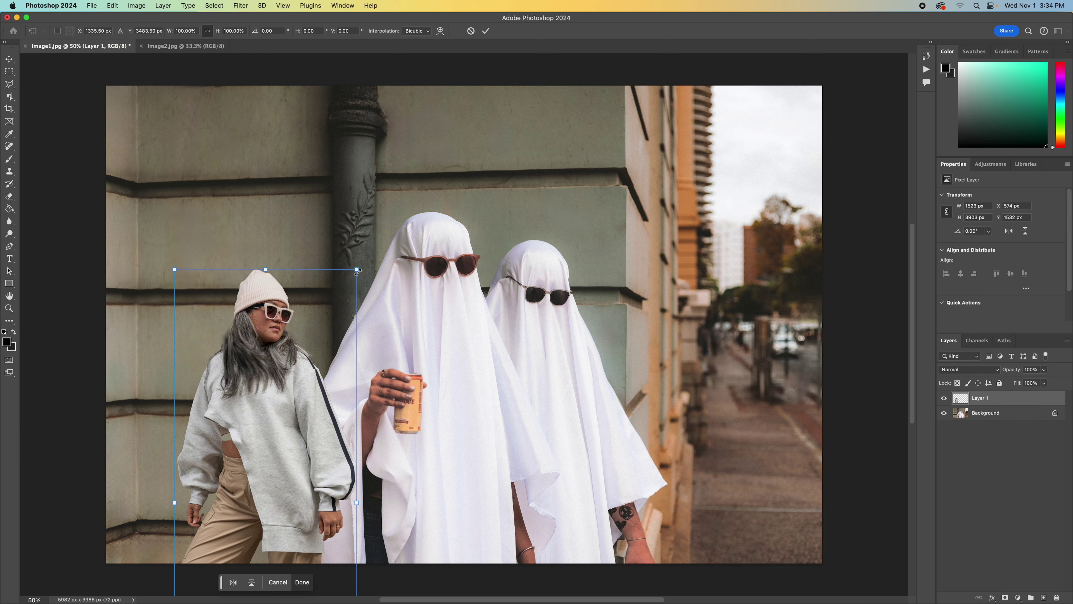
pyautogui.moveTo(357, 271); pyautogui.dragTo(419, 120)
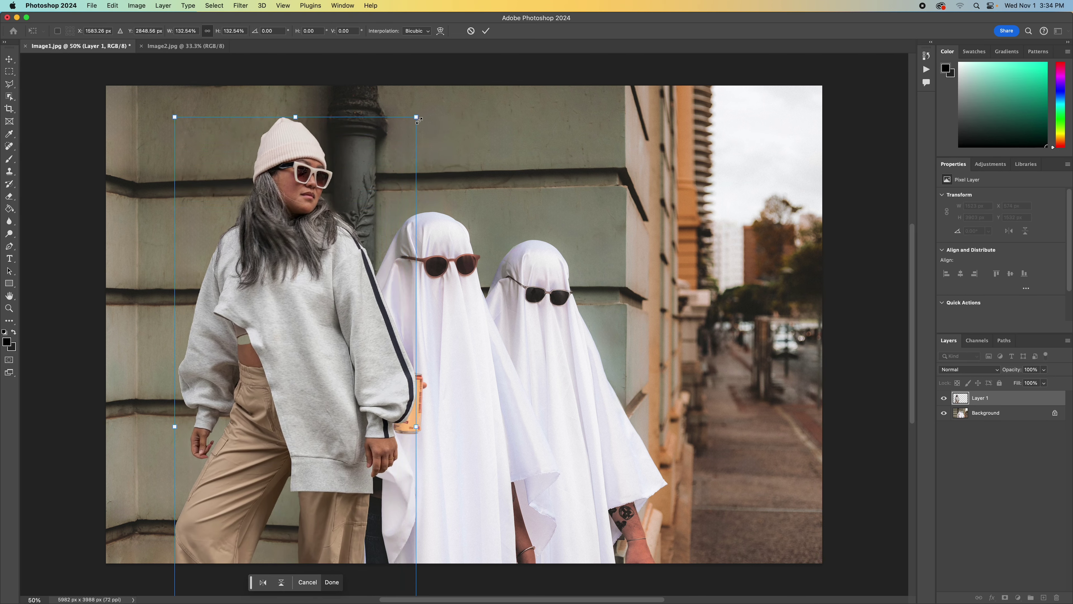
# Step: Enlarge the woman further to about 151%, place her beside the taller ghost with her hat level with its head, and commit the transform
pyautogui.moveTo(291, 245); pyautogui.dragTo(262, 366)
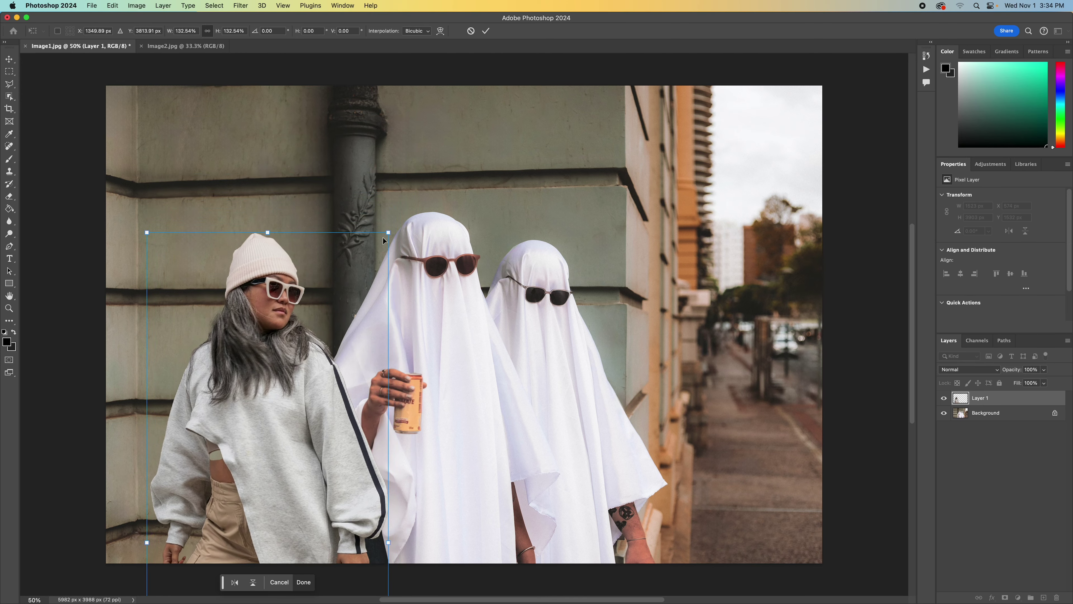
pyautogui.moveTo(388, 232); pyautogui.dragTo(411, 192)
pyautogui.moveTo(280, 312); pyautogui.dragTo(361, 327)
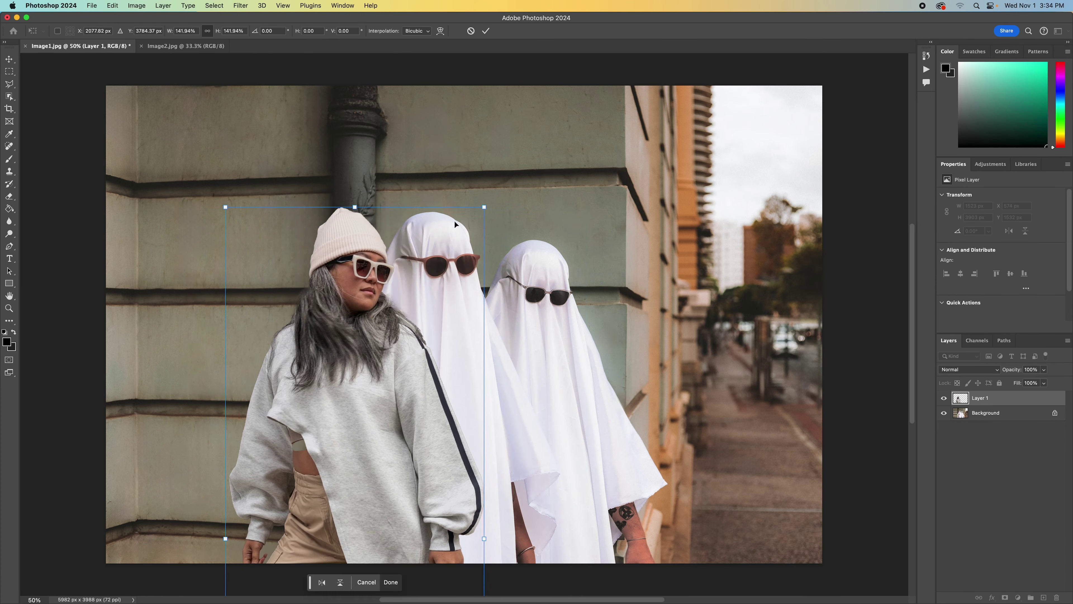
pyautogui.moveTo(482, 208); pyautogui.dragTo(500, 166)
pyautogui.moveTo(385, 304); pyautogui.dragTo(291, 347)
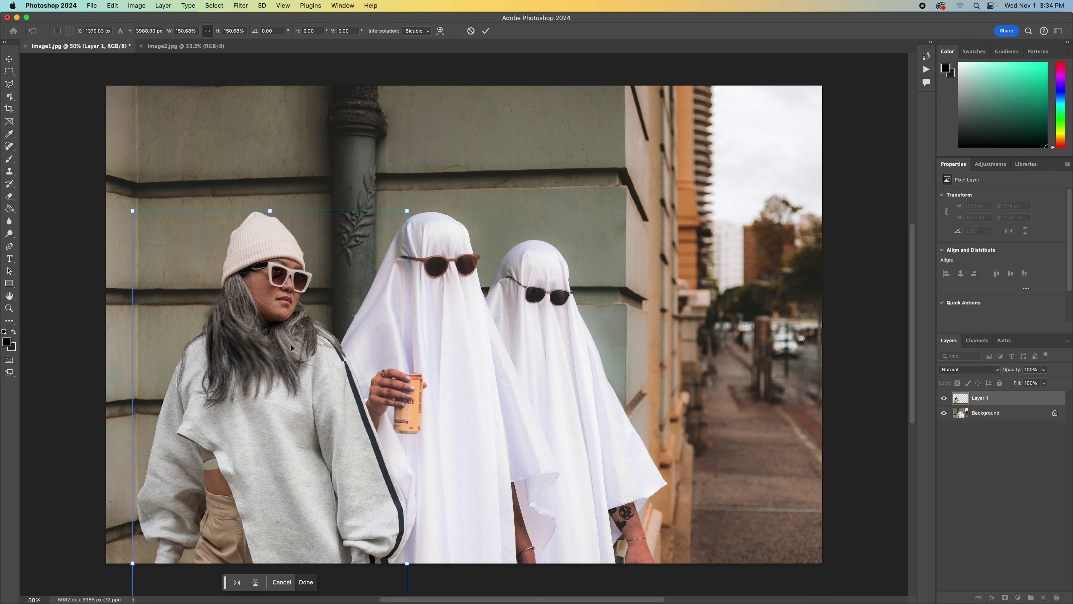
pyautogui.press('Return')
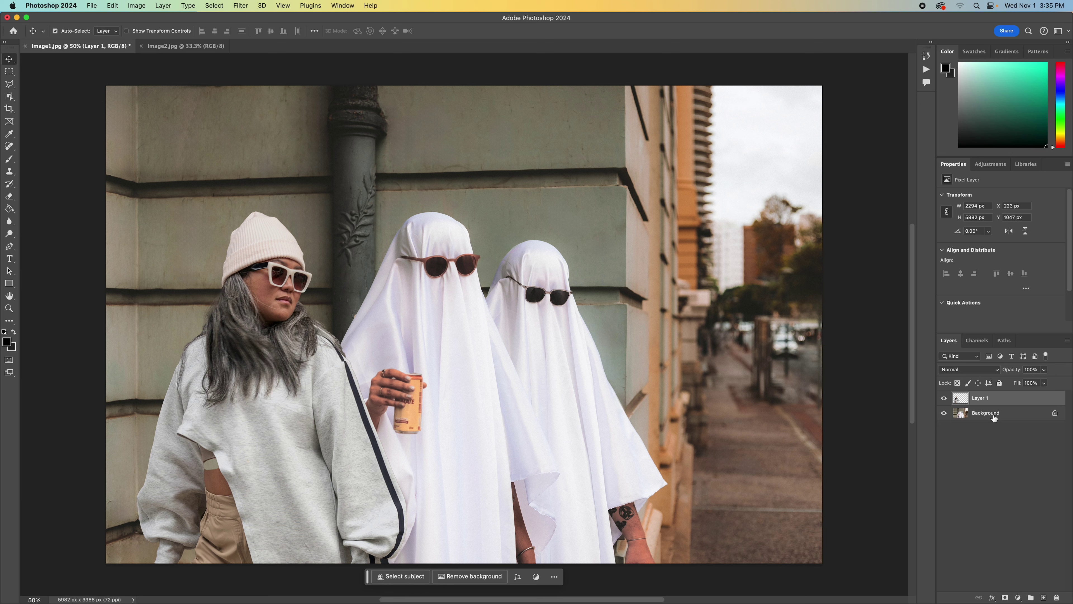
# Step: Rename the pasted woman's layer as Figure
pyautogui.doubleClick(980, 398)
pyautogui.write('Figure')
pyautogui.press('Return')
# Step: Unlock the ghost photo's locked layer and name it Background
pyautogui.click(983, 418)
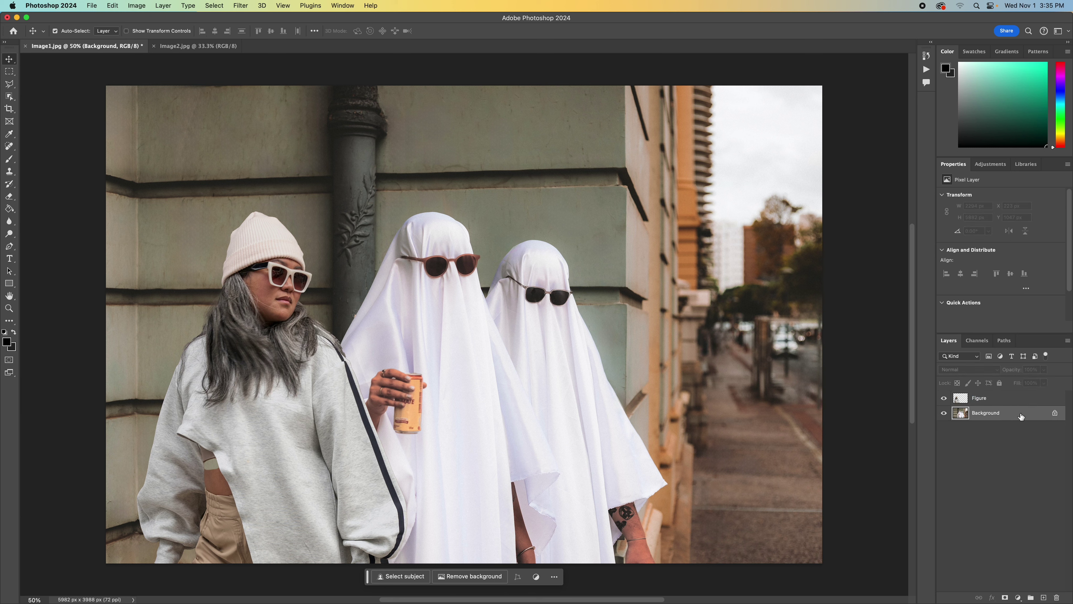
pyautogui.click(1054, 414)
pyautogui.doubleClick(987, 417)
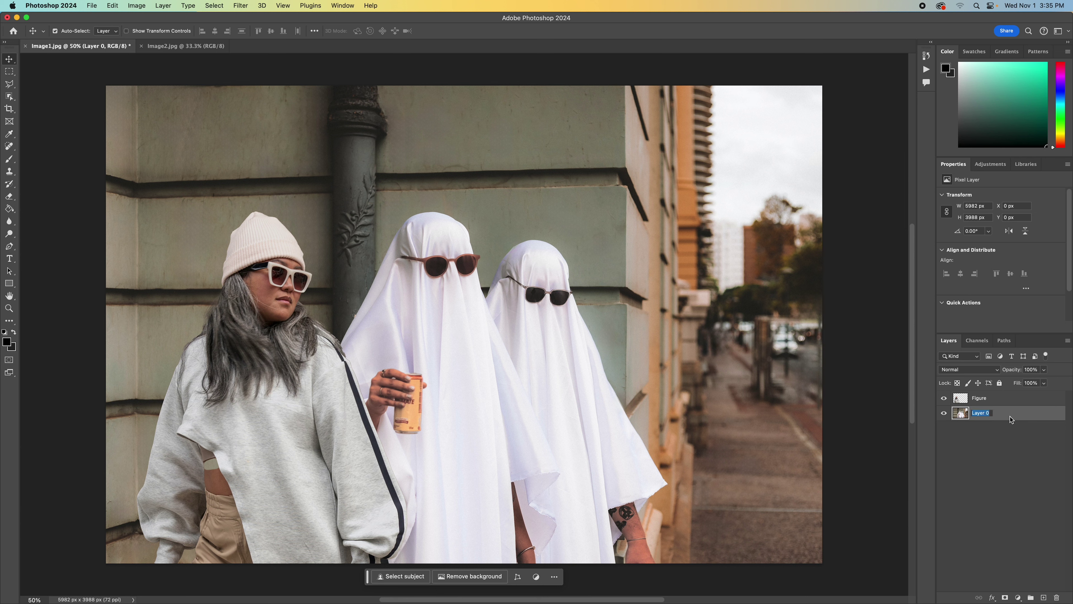
pyautogui.write('Background')
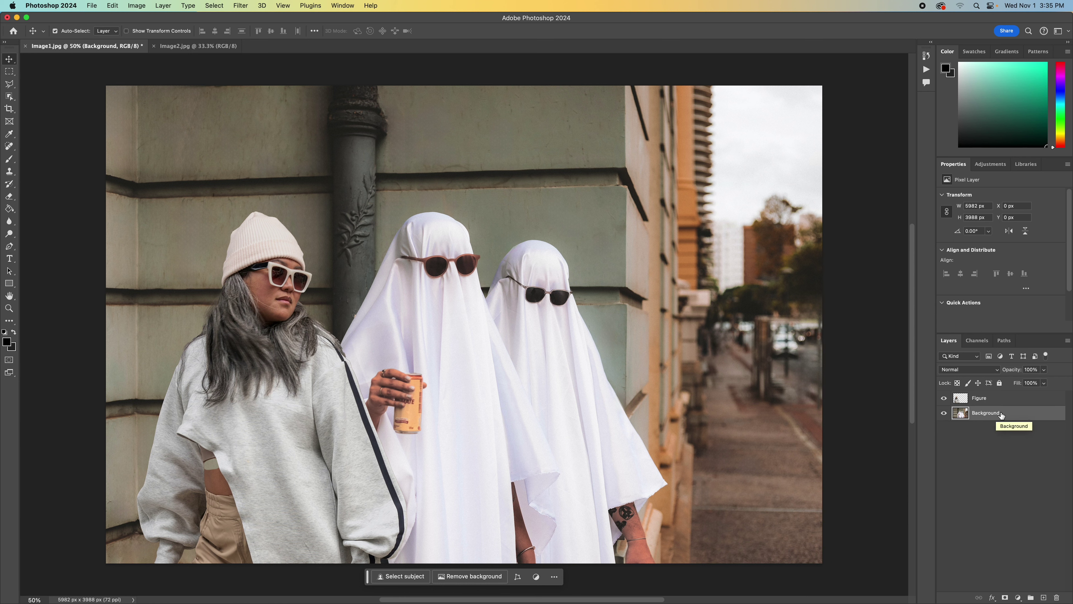
# Step: Duplicate the Background layer under the name Foreground
pyautogui.rightClick(1011, 413)
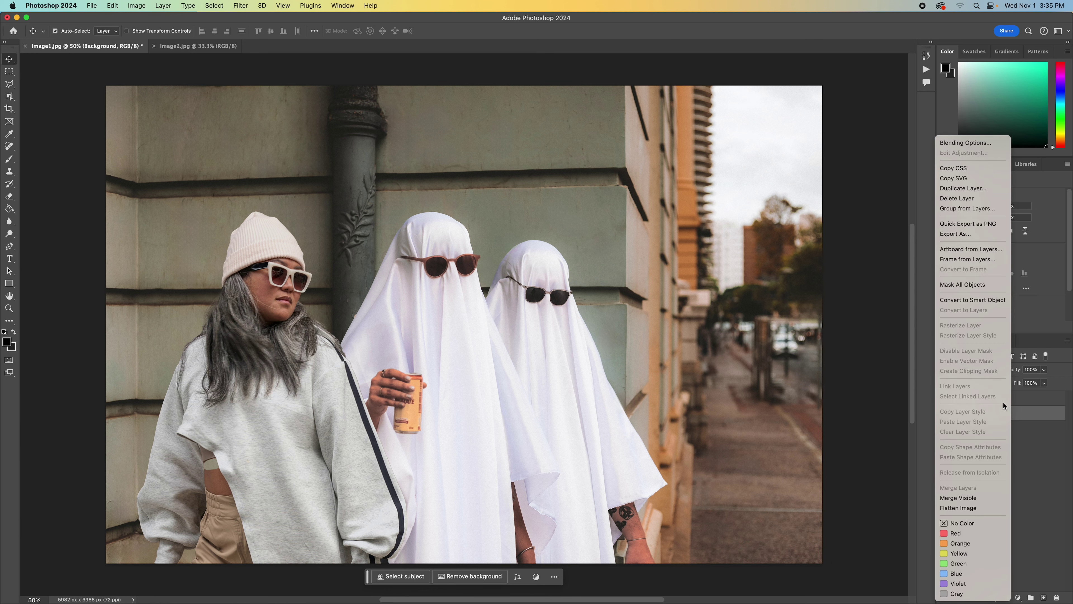
pyautogui.click(972, 188)
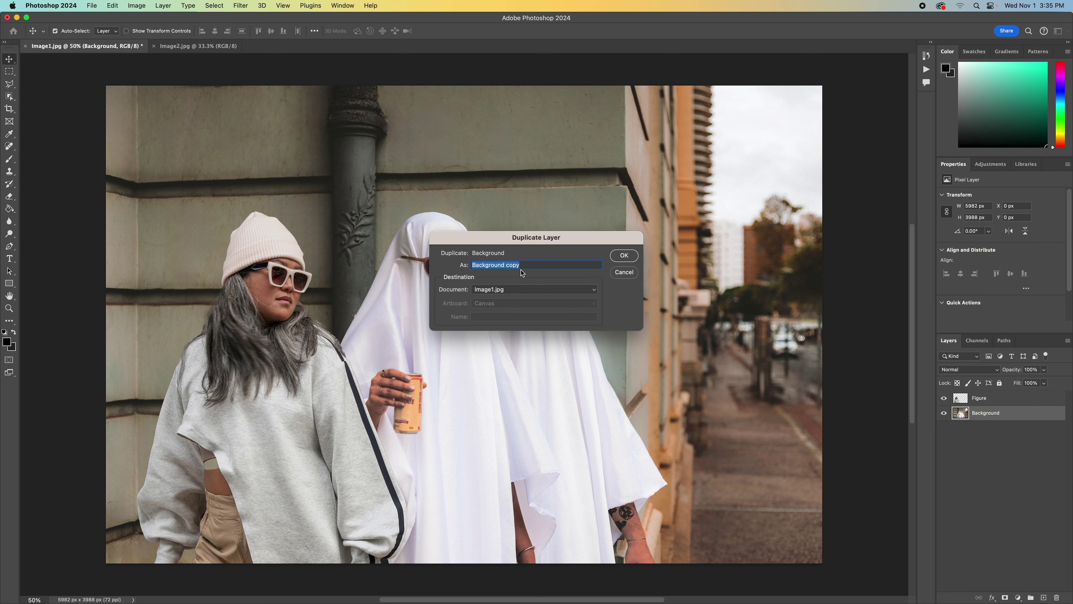
pyautogui.click(535, 265)
pyautogui.moveTo(535, 265); pyautogui.dragTo(462, 265)
pyautogui.write('Foreground')
pyautogui.press('Return')
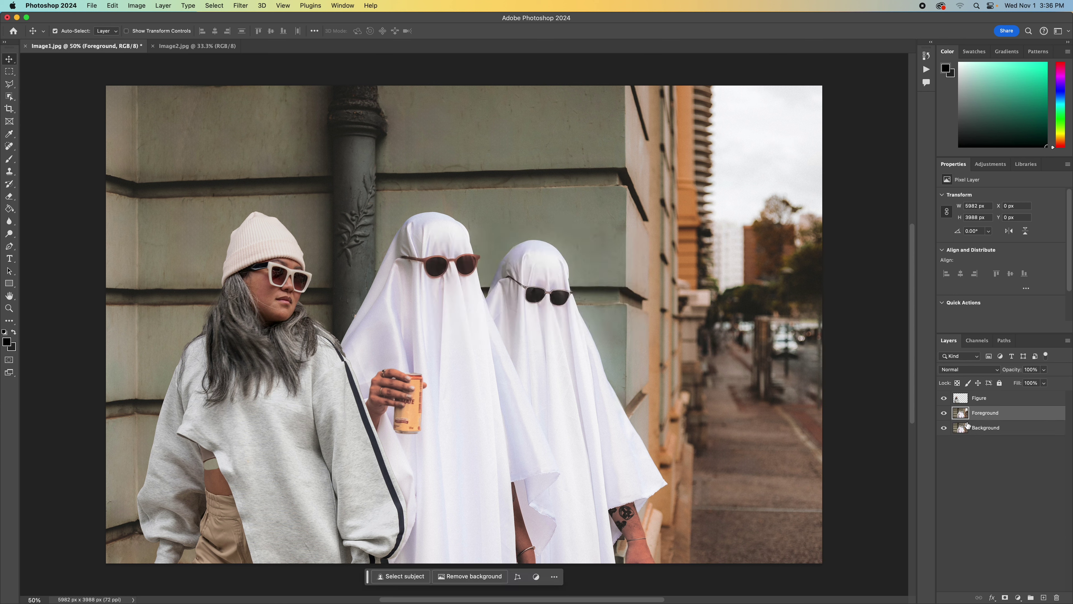
# Step: Make the Foreground layer active and hide the Figure layer
pyautogui.click(956, 426)
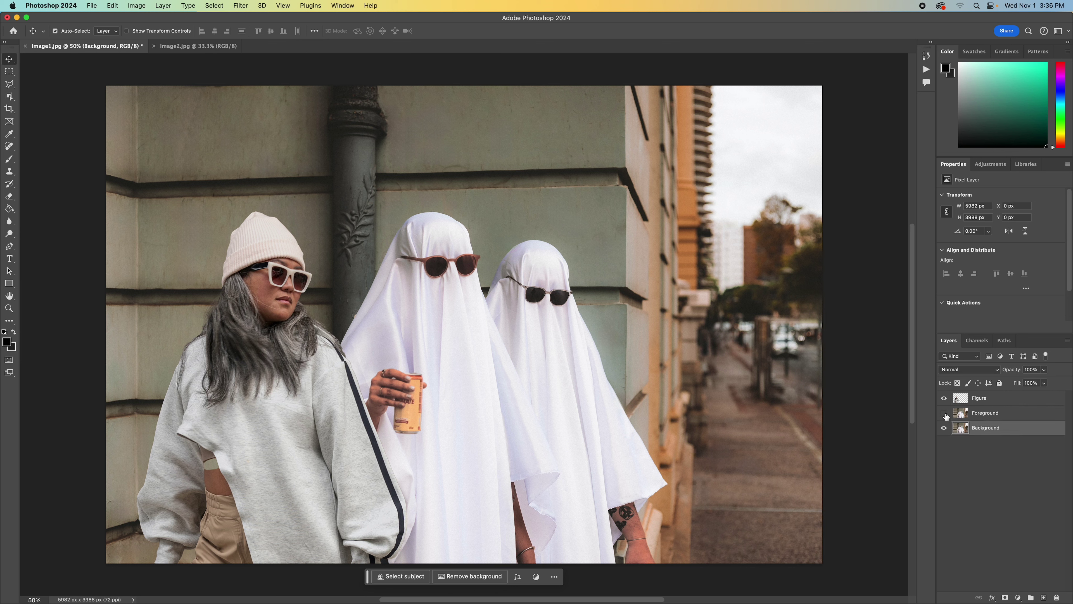
pyautogui.click(944, 413)
pyautogui.click(960, 420)
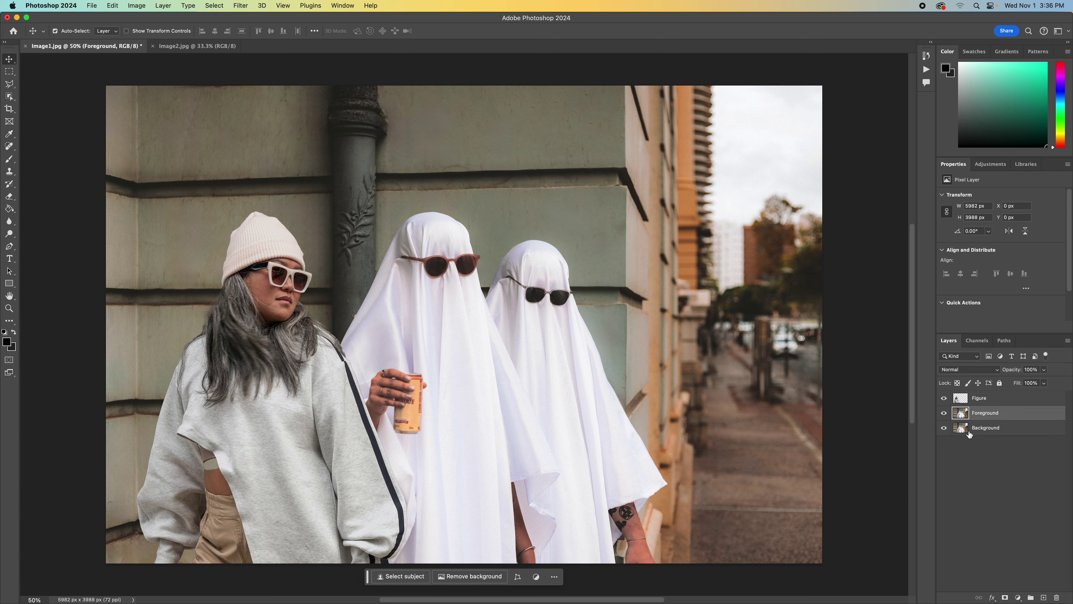
pyautogui.click(944, 400)
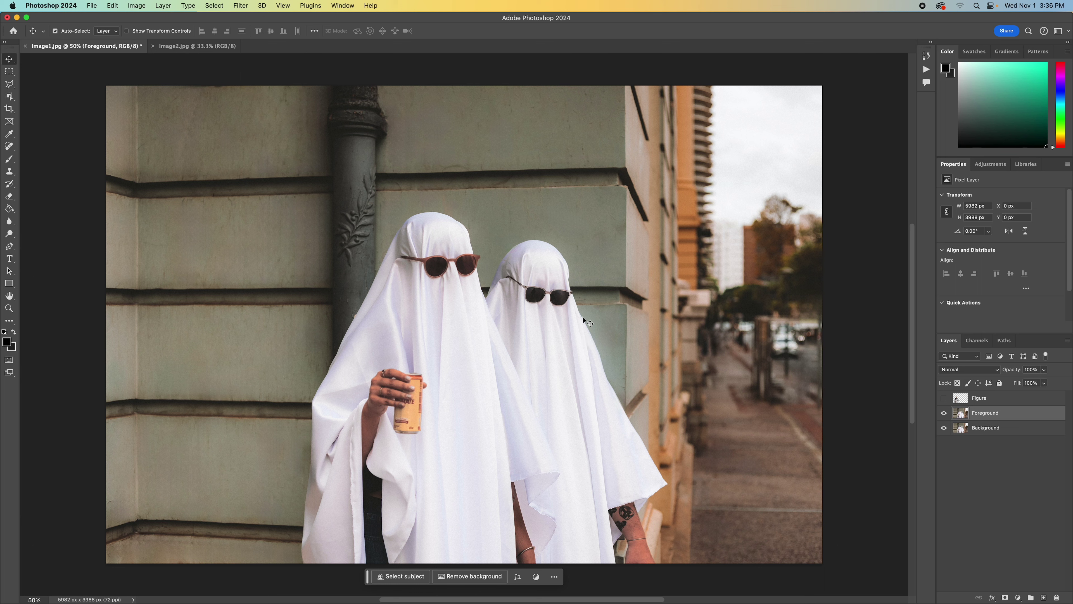
# Step: Select the two ghosts on the Foreground layer with the Object Selection tool and turn the selection into a layer mask
pyautogui.click(9, 97)
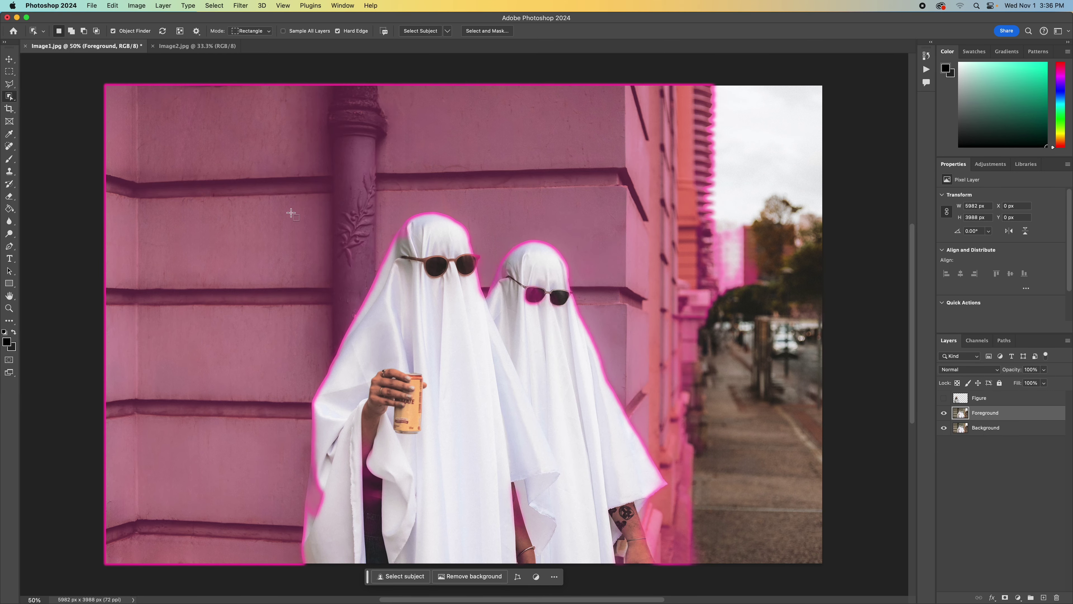
pyautogui.moveTo(301, 208); pyautogui.dragTo(337, 229)
pyautogui.moveTo(546, 375); pyautogui.dragTo(672, 567)
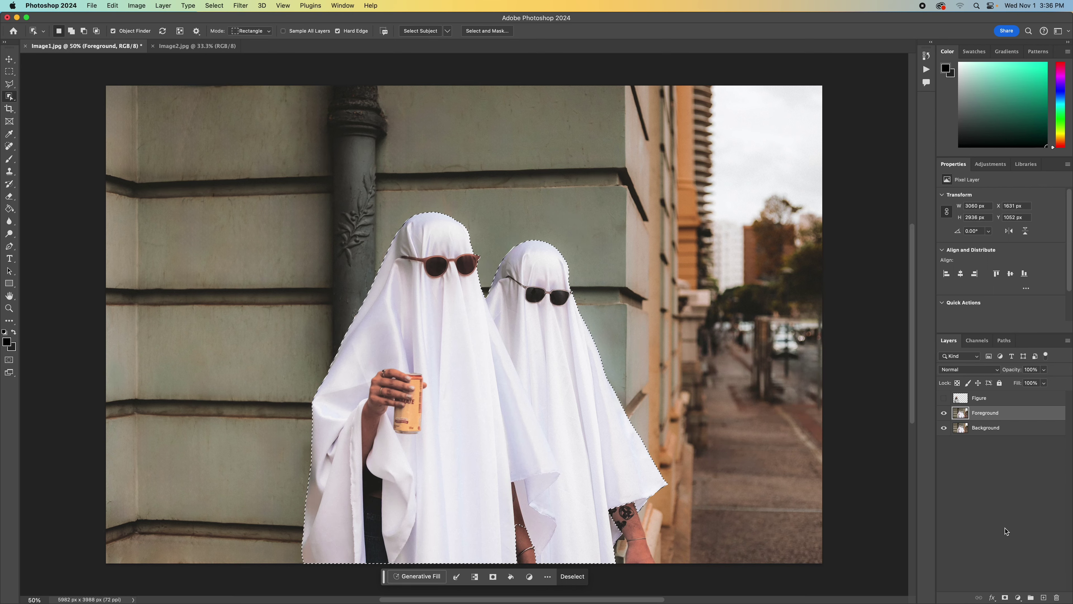
pyautogui.click(1005, 598)
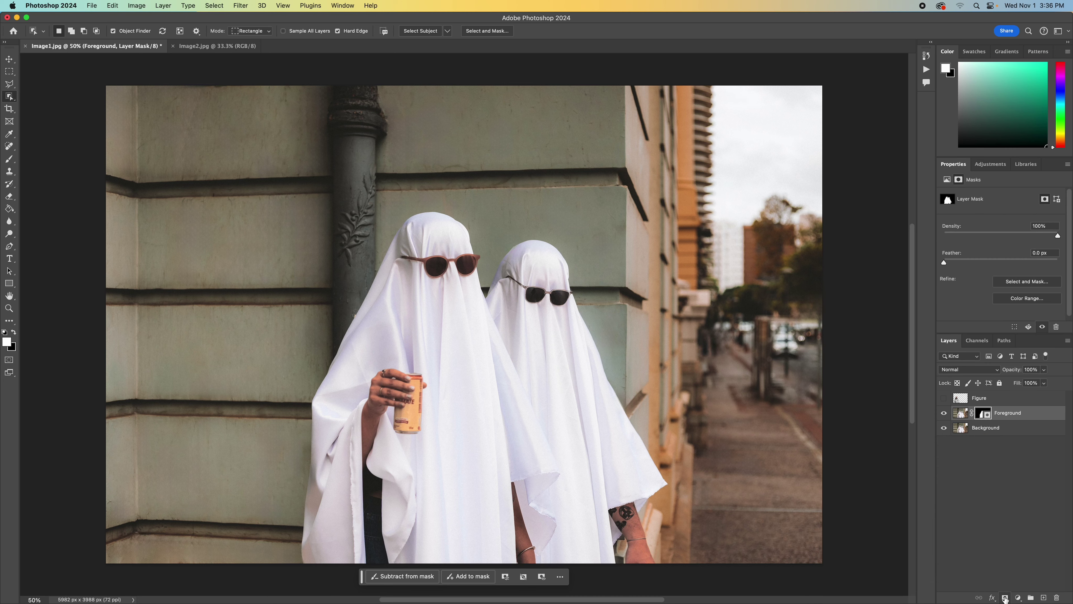
# Step: Check the ghost mask by toggling the Background and Foreground layers' visibility, and show all three layers including Figure
pyautogui.click(944, 428)
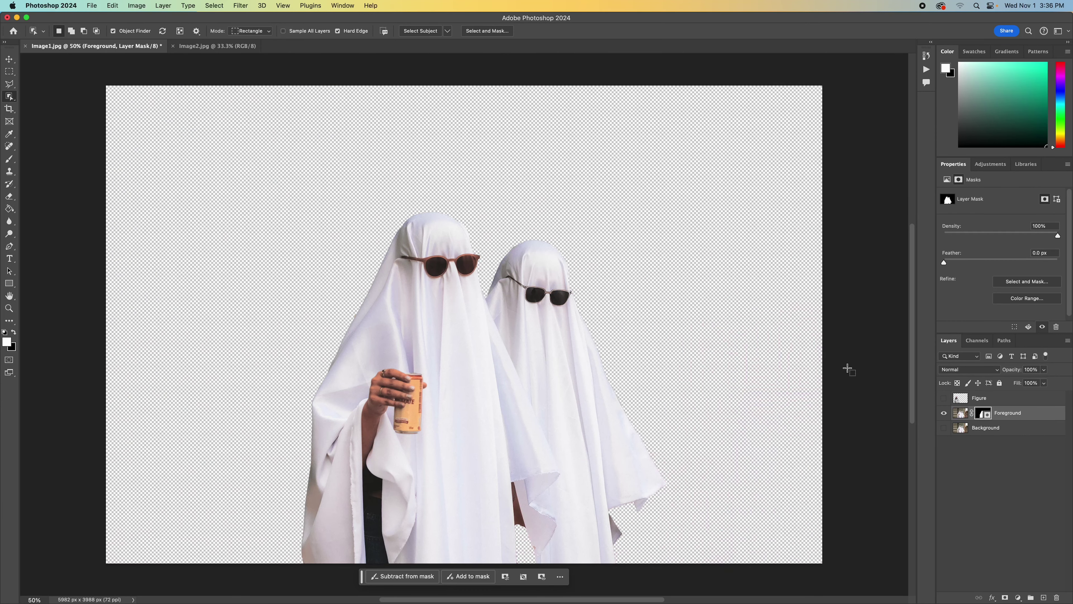
pyautogui.click(944, 428)
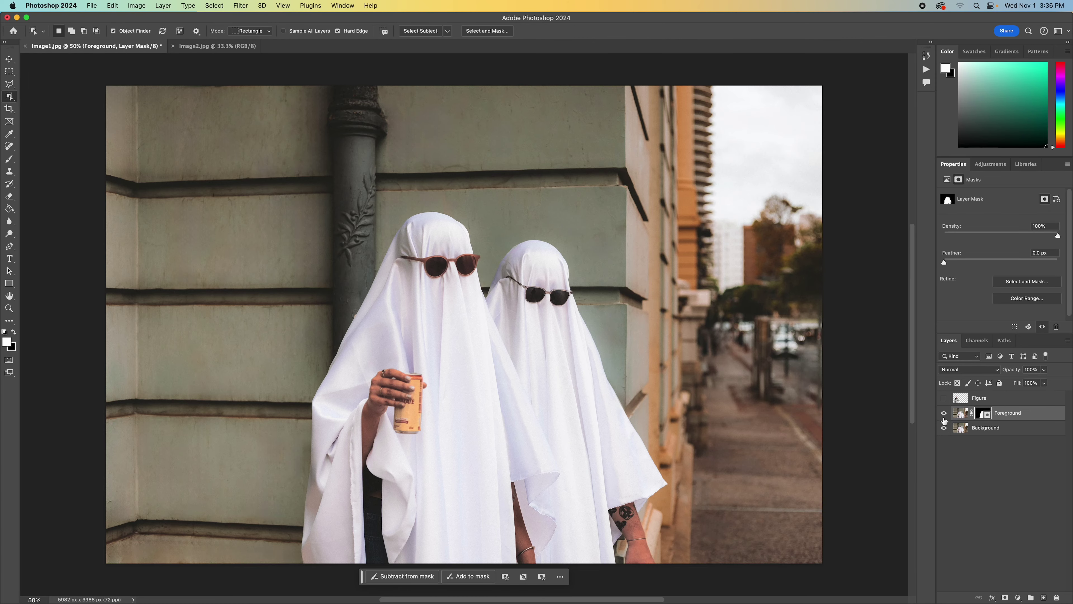
pyautogui.click(944, 413)
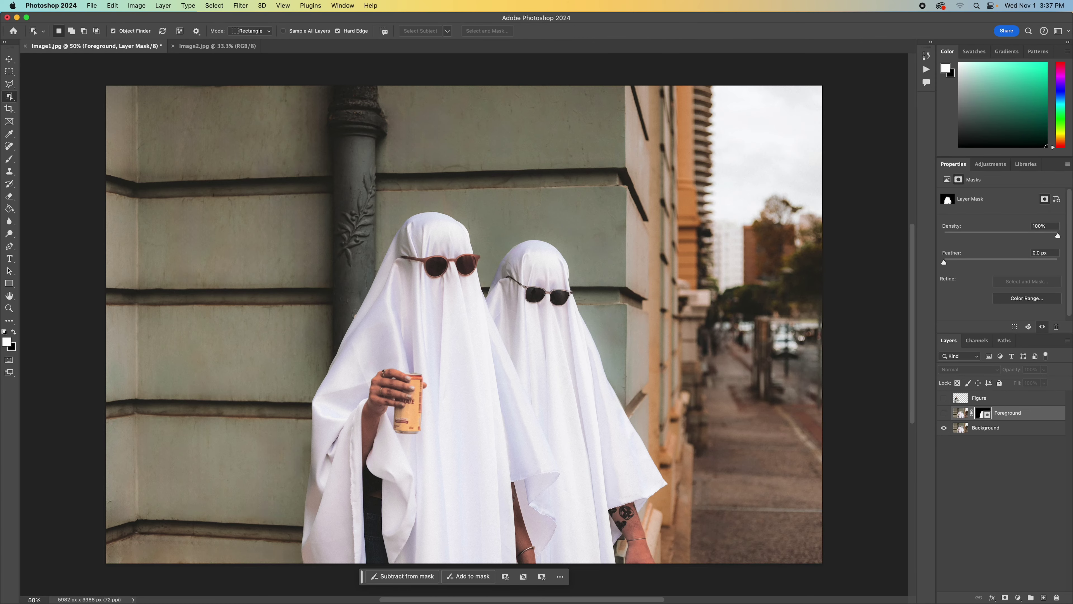
pyautogui.click(945, 429)
pyautogui.click(944, 428)
pyautogui.click(945, 414)
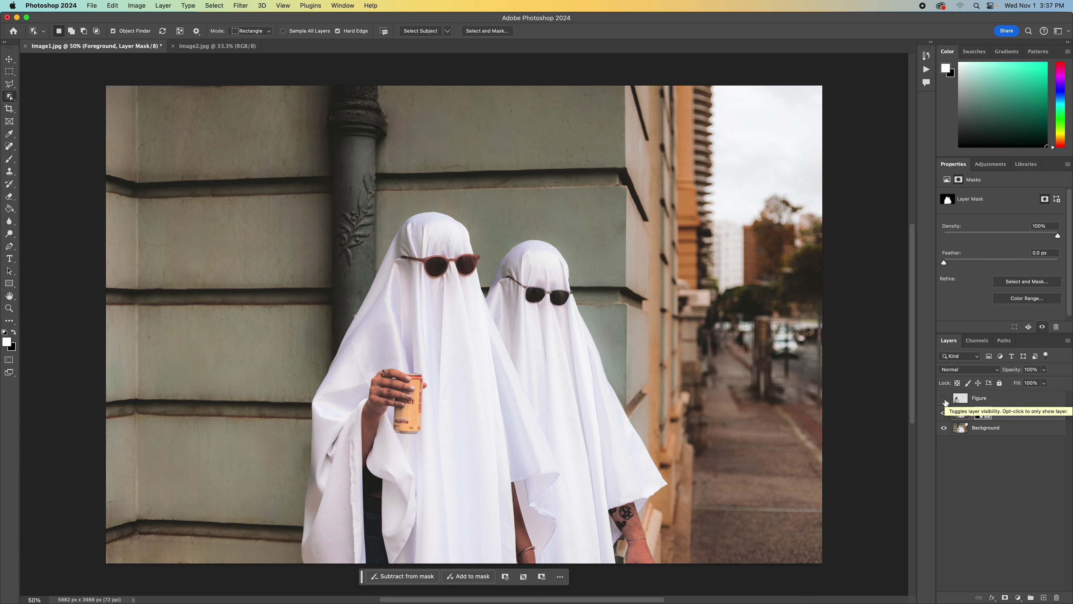
pyautogui.click(944, 399)
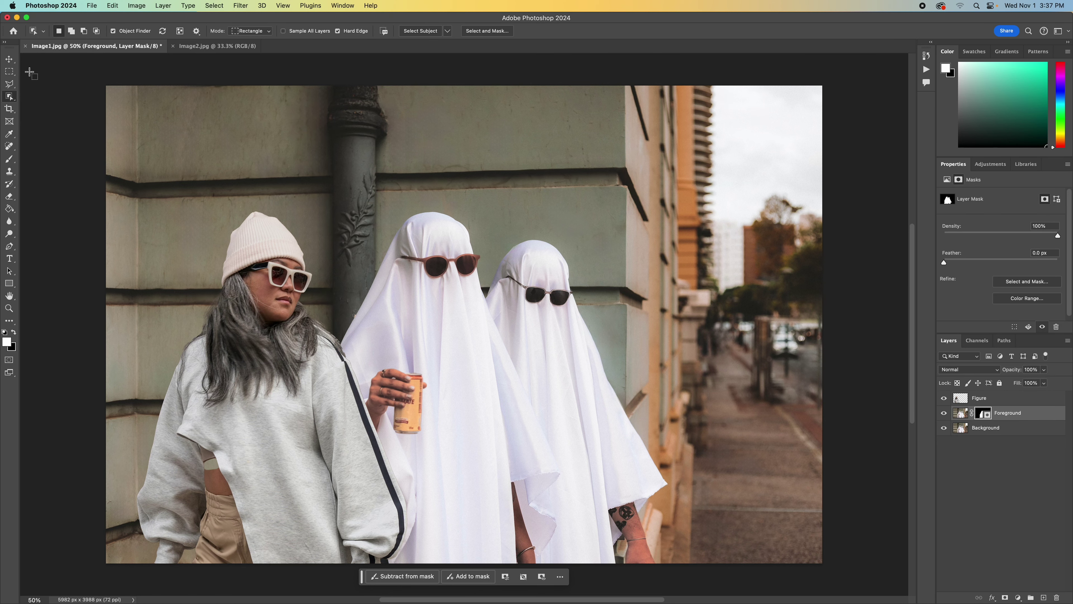
# Step: Move the Foreground layer above the Figure layer and shift the woman right so she stands partly behind the nearest ghost
pyautogui.click(9, 59)
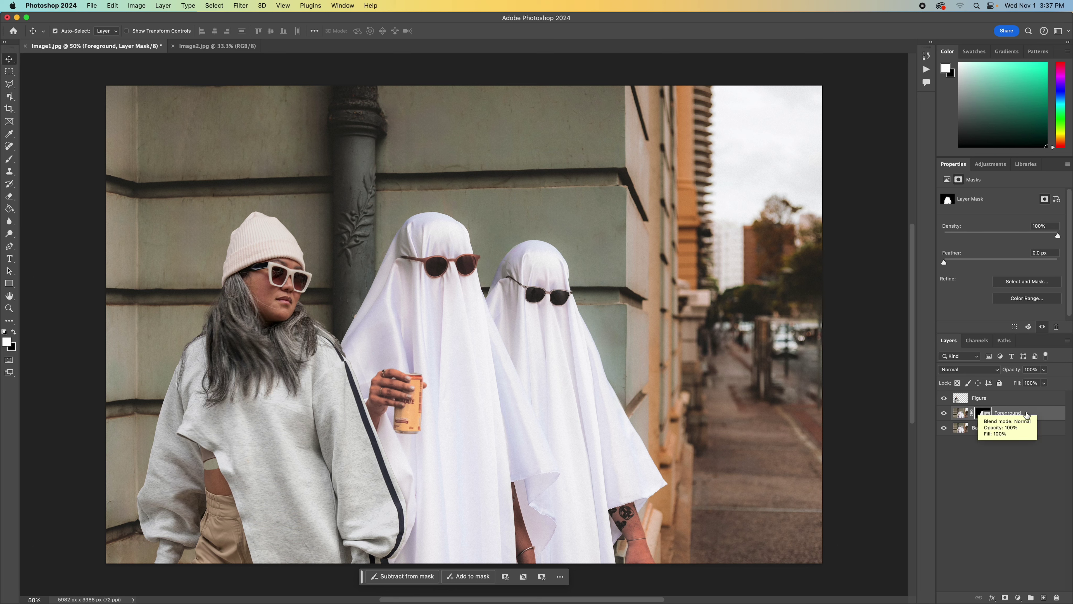
pyautogui.moveTo(1004, 409); pyautogui.dragTo(1004, 396)
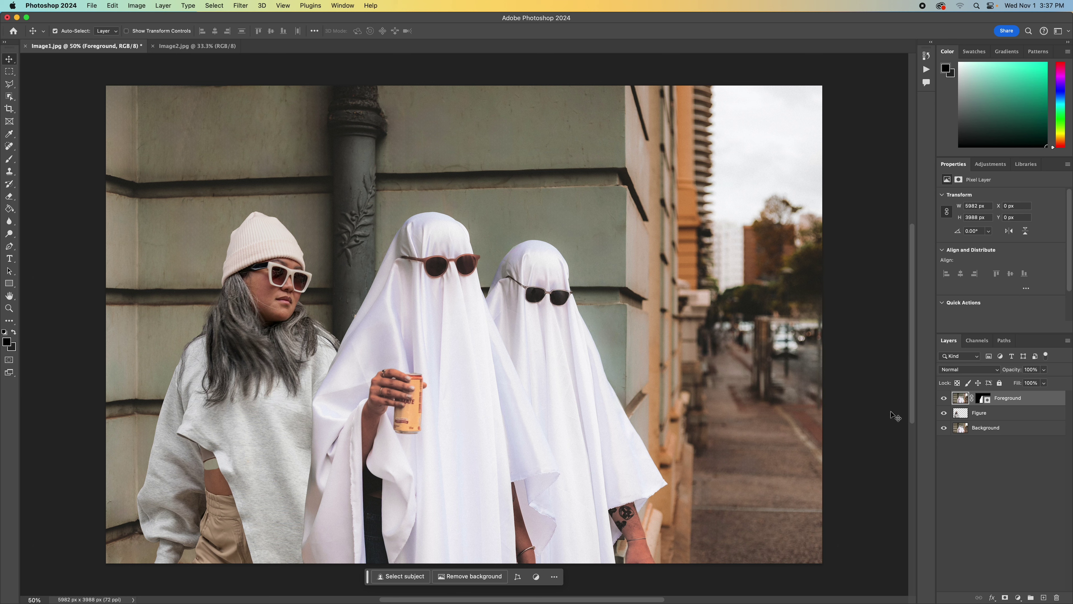
pyautogui.moveTo(277, 371)
pyautogui.mouseDown()
pyautogui.moveTo(328, 360)
pyautogui.moveTo(293, 364)
pyautogui.mouseUp()
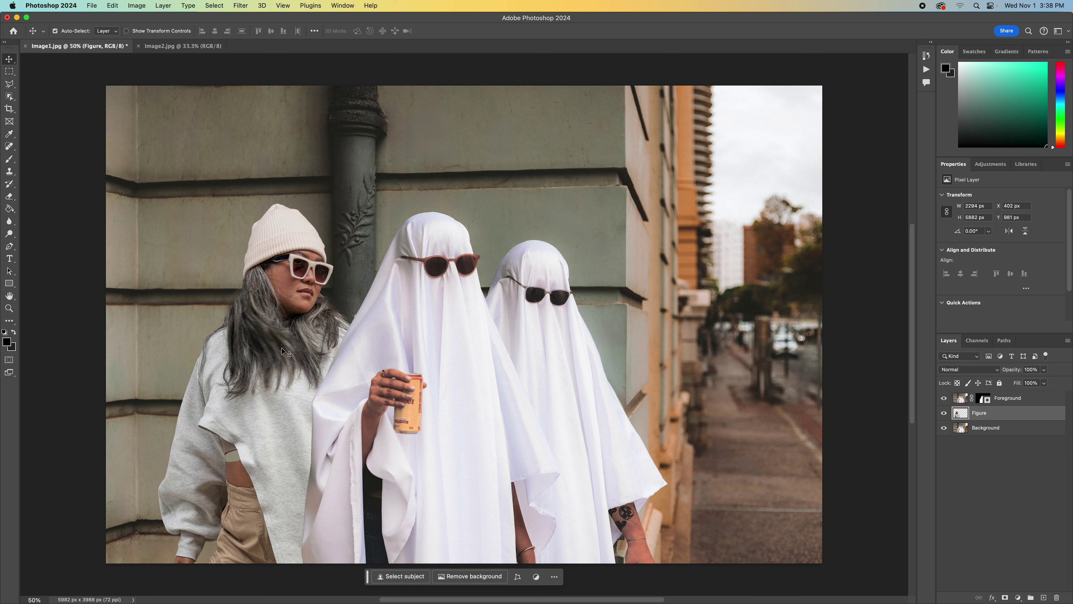
pyautogui.moveTo(264, 346); pyautogui.dragTo(259, 360)
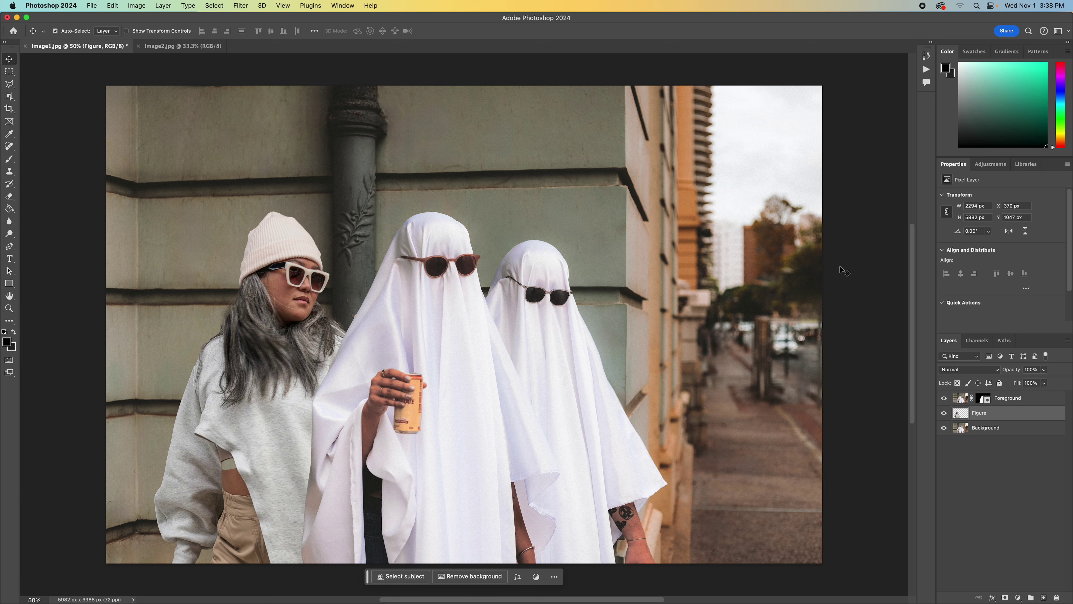
# Step: Add a new empty layer above the Figure layer and name it Shadow
pyautogui.click(1045, 598)
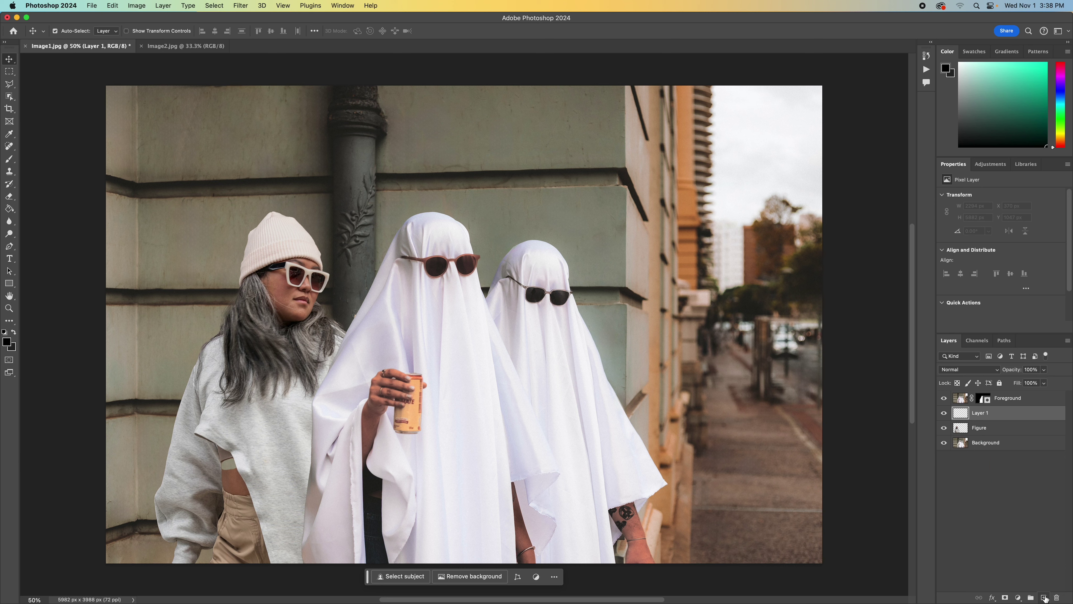
pyautogui.doubleClick(981, 414)
pyautogui.write('Shadow')
pyautogui.press('Return')
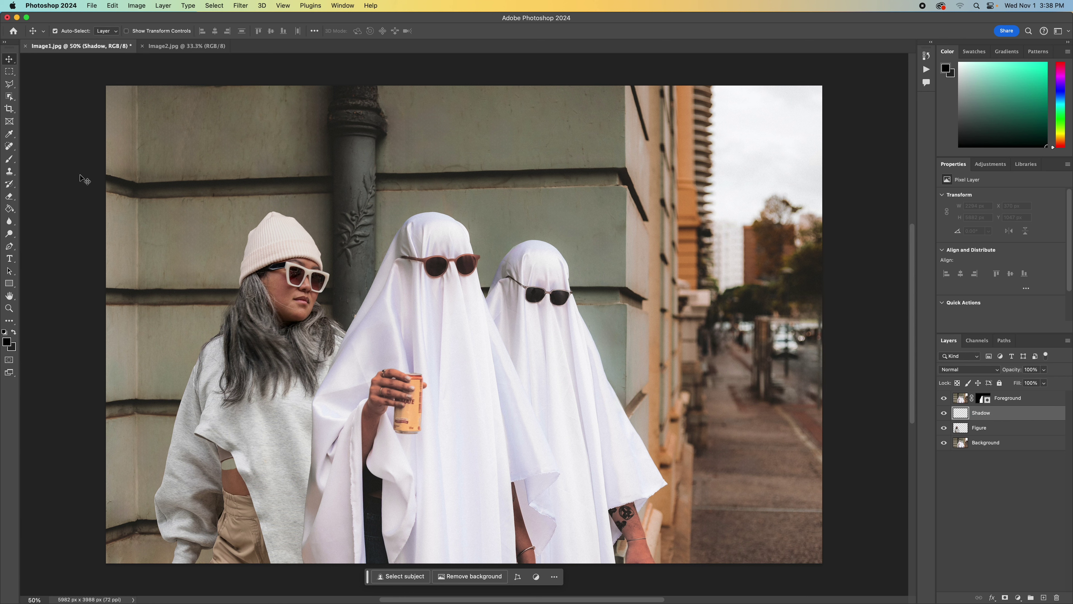
# Step: Lower the 1040 px brush's hardness and paint a soft black shadow down the woman's side where she meets the ghost
pyautogui.click(10, 160)
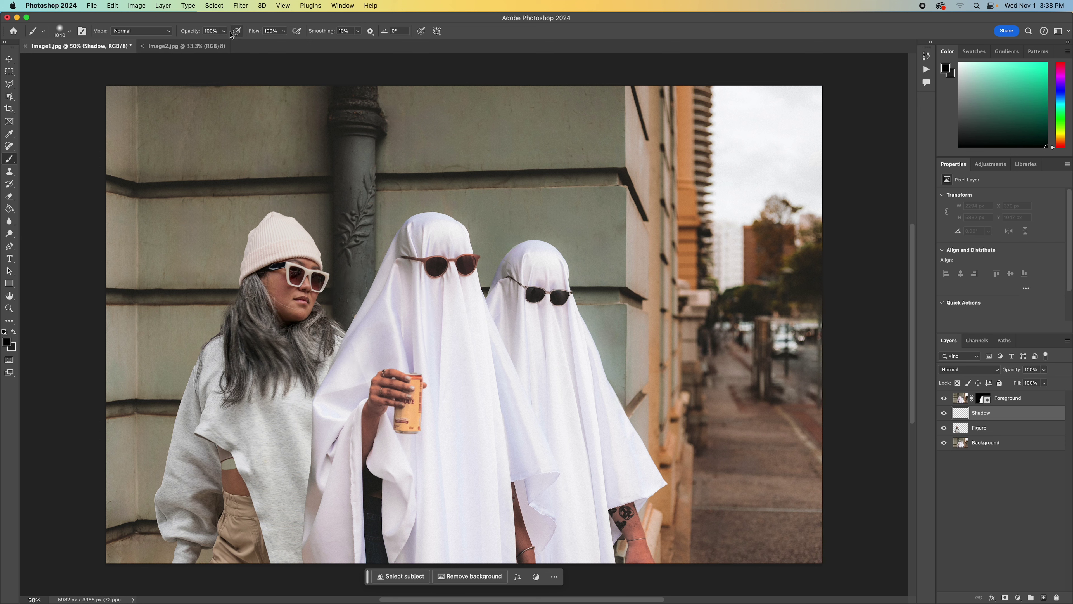
pyautogui.click(64, 31)
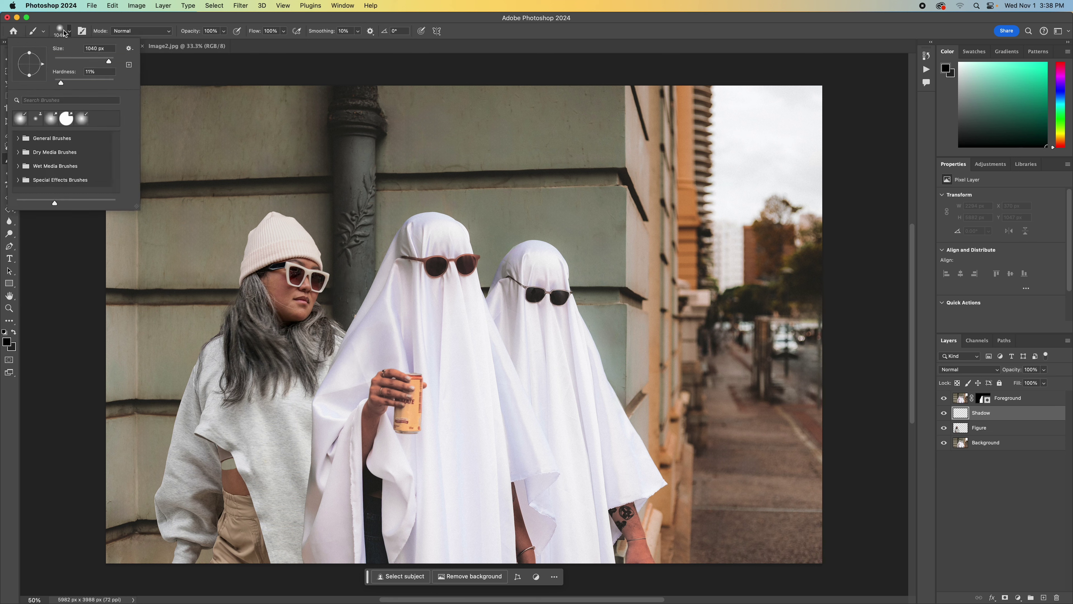
pyautogui.moveTo(62, 84); pyautogui.dragTo(54, 84)
pyautogui.click(330, 375)
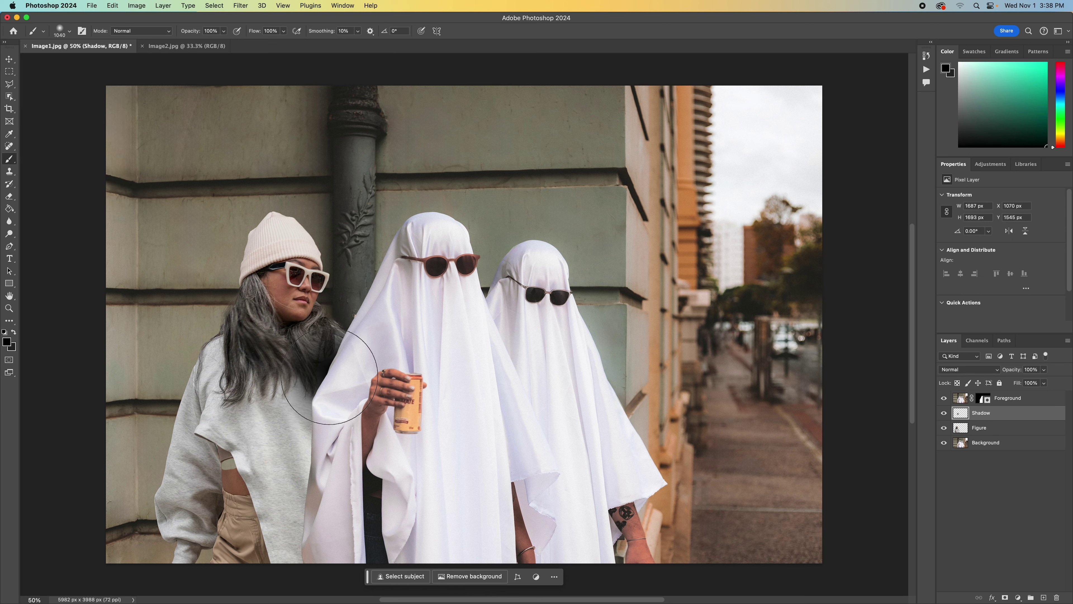
pyautogui.moveTo(325, 381)
pyautogui.mouseDown()
pyautogui.moveTo(311, 406)
pyautogui.moveTo(308, 519)
pyautogui.mouseUp()
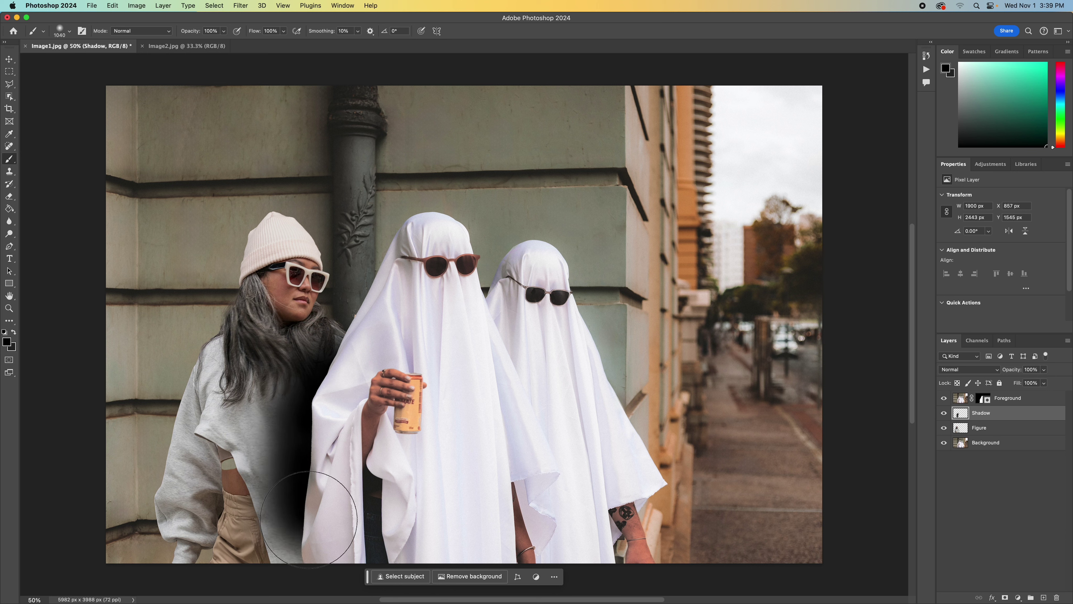
pyautogui.click(309, 526)
pyautogui.click(309, 541)
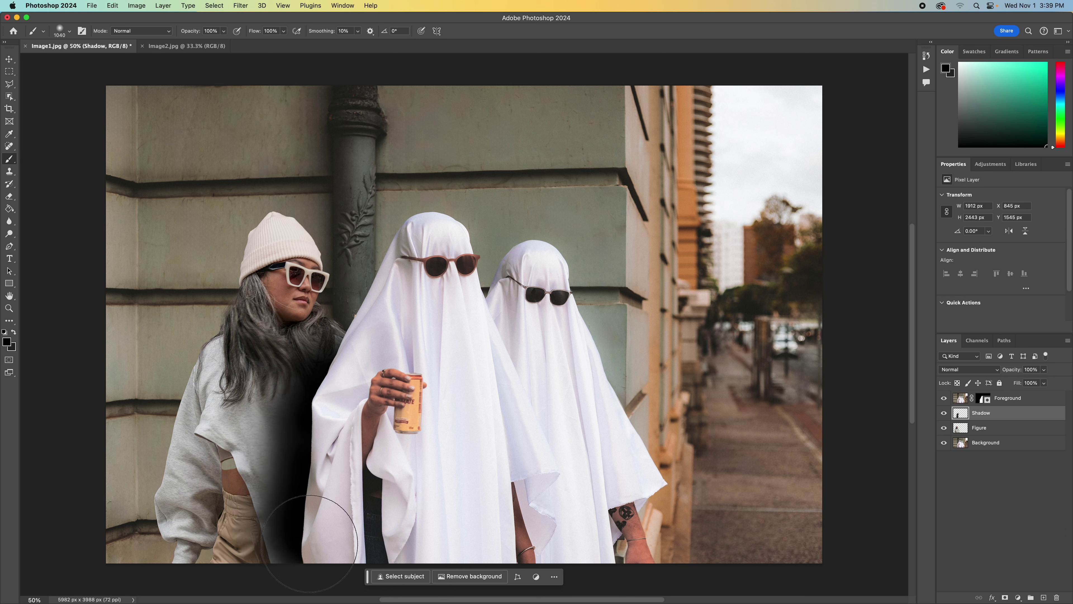
pyautogui.click(297, 544)
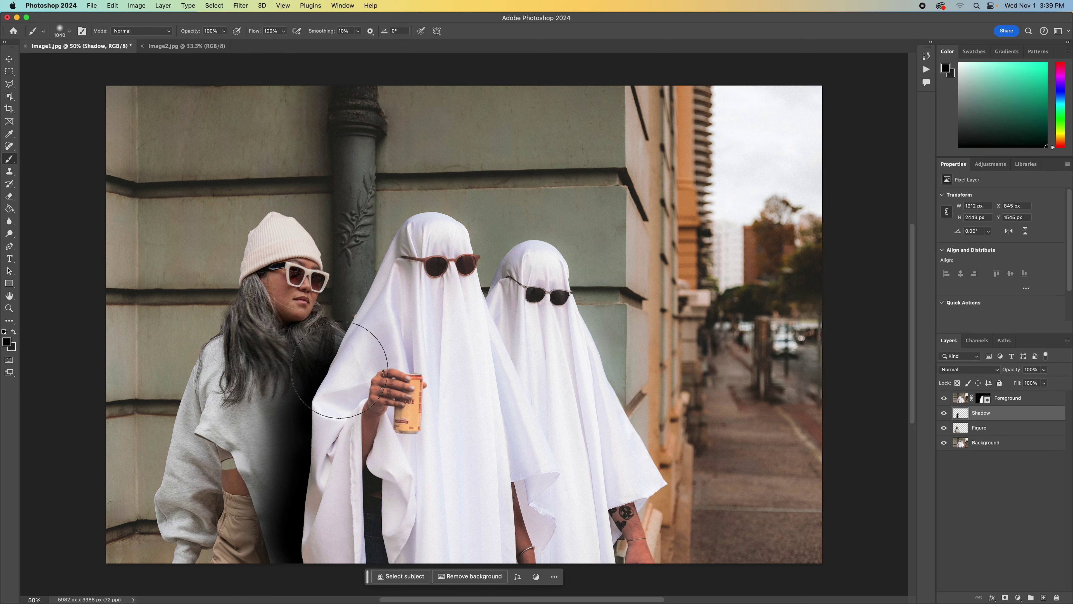
# Step: Set the Shadow layer's blend mode to Multiply and its opacity to 36%
pyautogui.hscroll(1, 658, 351)
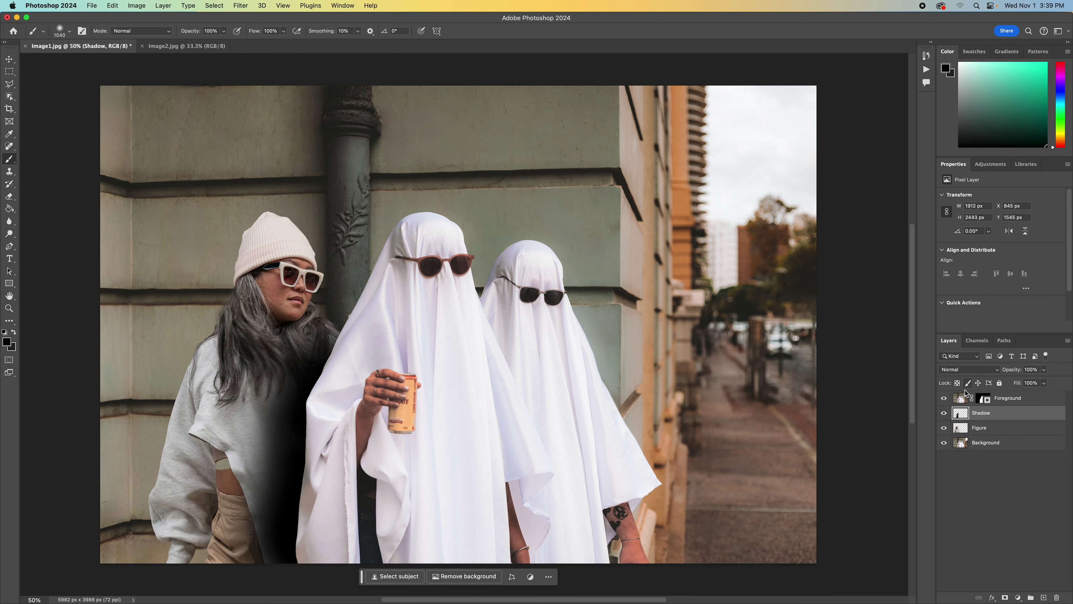
pyautogui.click(964, 372)
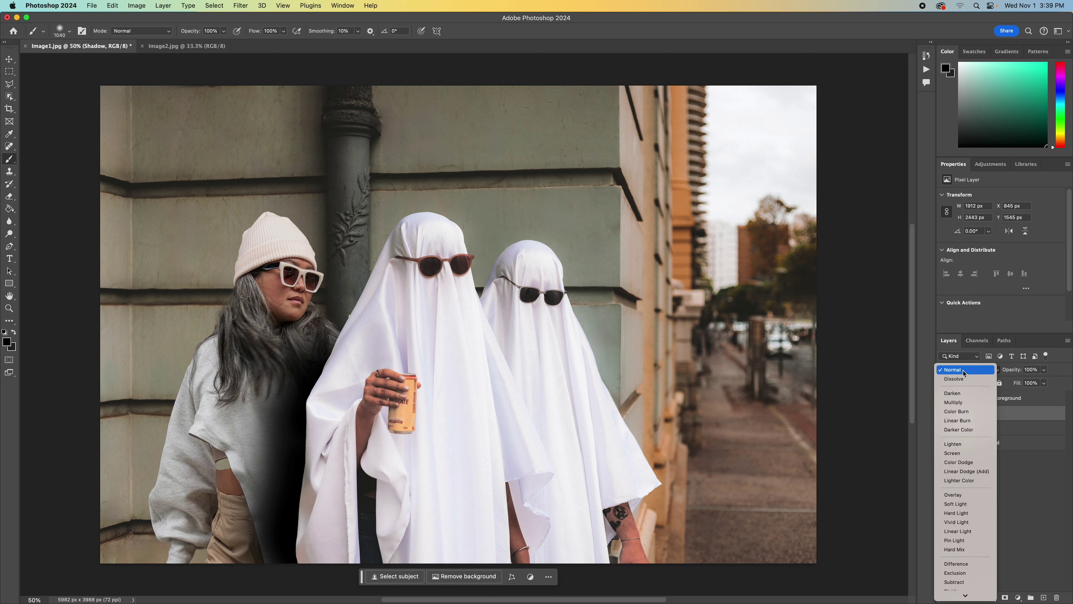
pyautogui.click(964, 403)
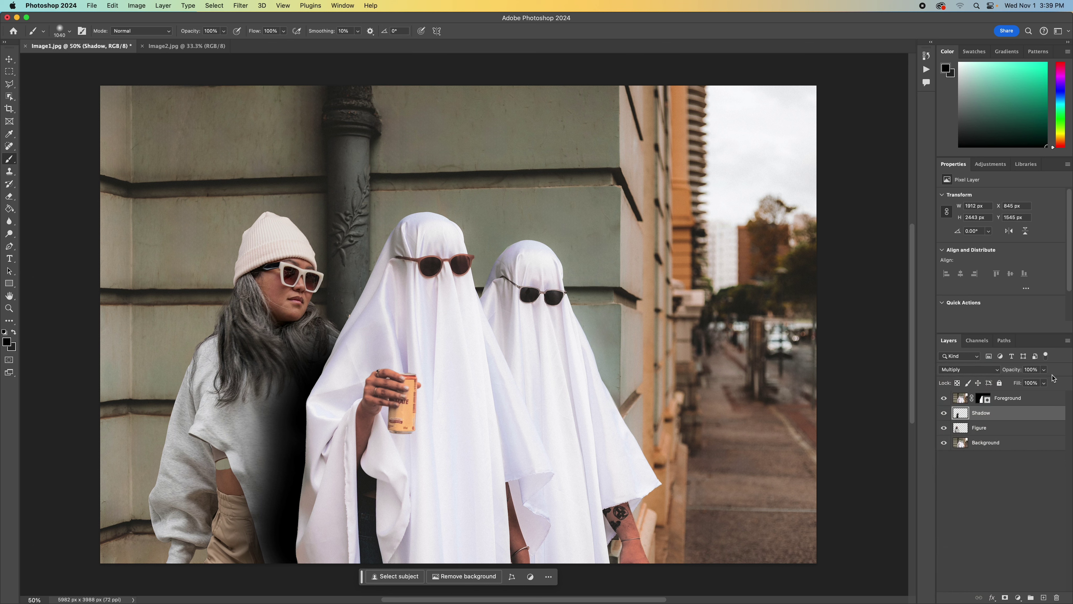
pyautogui.click(1043, 371)
pyautogui.moveTo(1044, 383); pyautogui.dragTo(1016, 385)
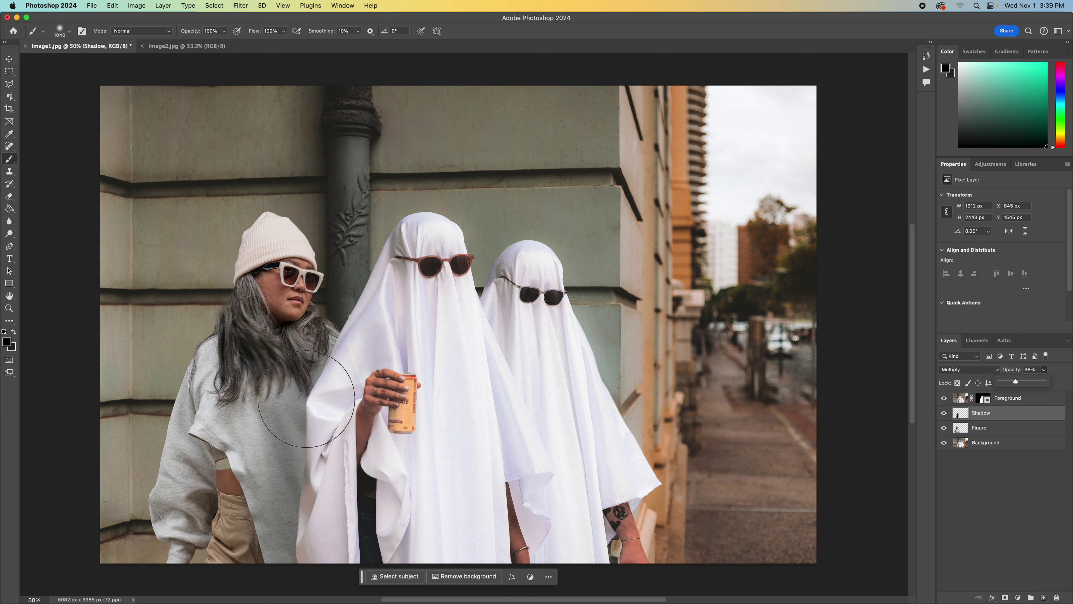
# Step: Set the Shadow layer to Soft Light at 76% opacity and compare the image with the layer hidden and shown
pyautogui.moveTo(984, 418)
pyautogui.mouseDown()
pyautogui.moveTo(982, 397)
pyautogui.moveTo(986, 420)
pyautogui.mouseUp()
pyautogui.click(956, 370)
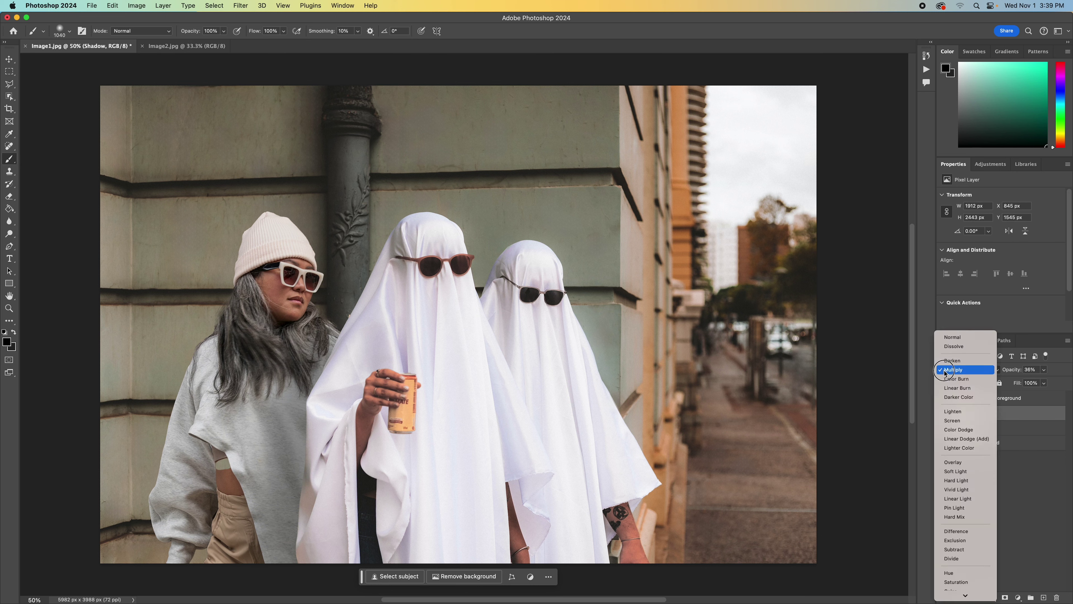
pyautogui.click(958, 470)
pyautogui.click(1043, 369)
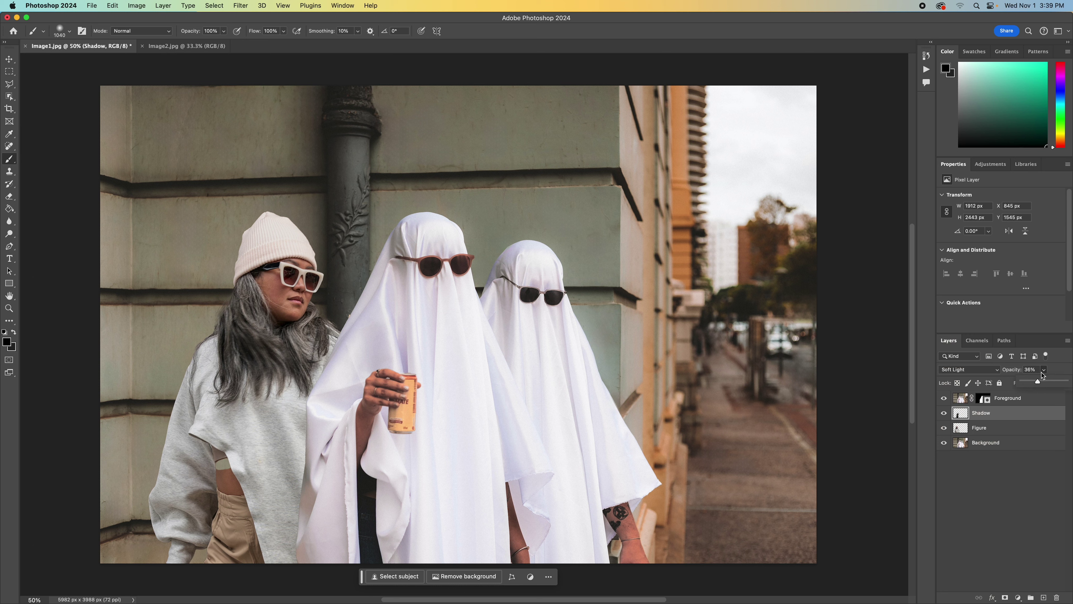
pyautogui.moveTo(1040, 382); pyautogui.dragTo(1055, 383)
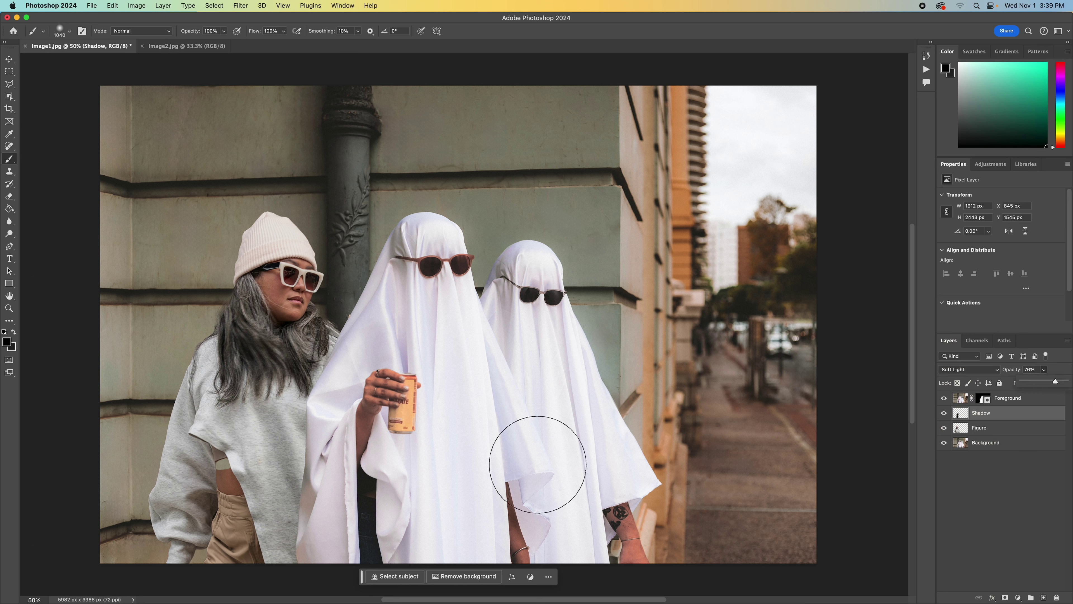
pyautogui.click(943, 414)
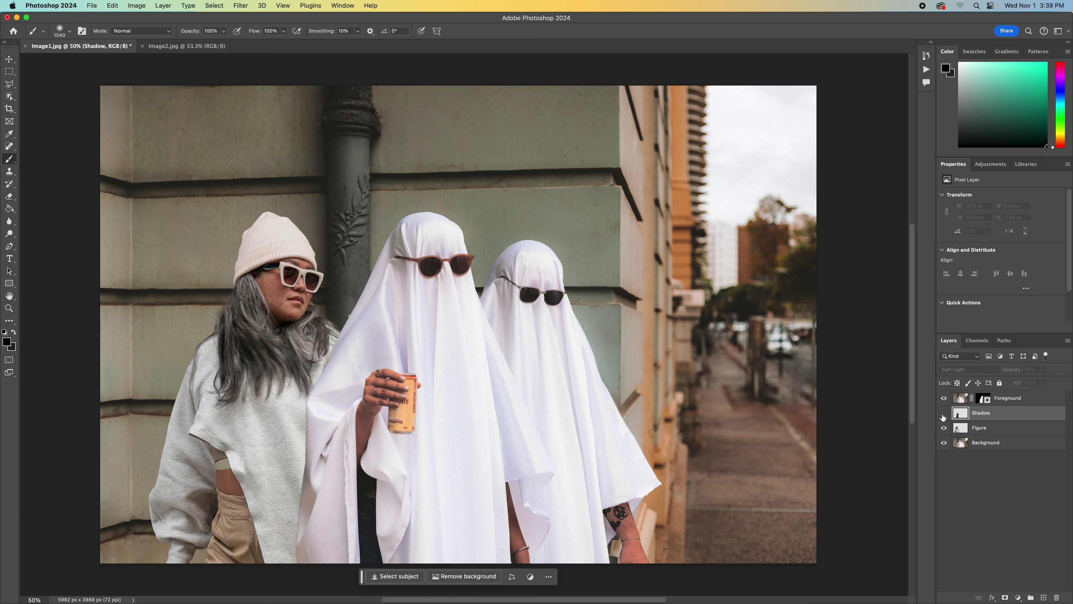
pyautogui.click(943, 414)
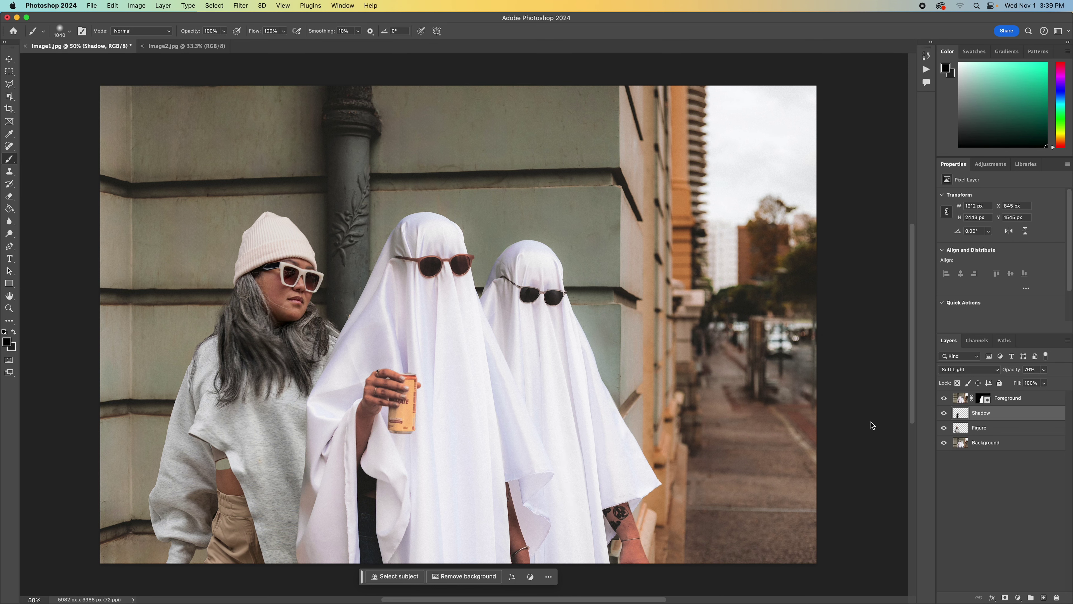
pyautogui.press('super+t')
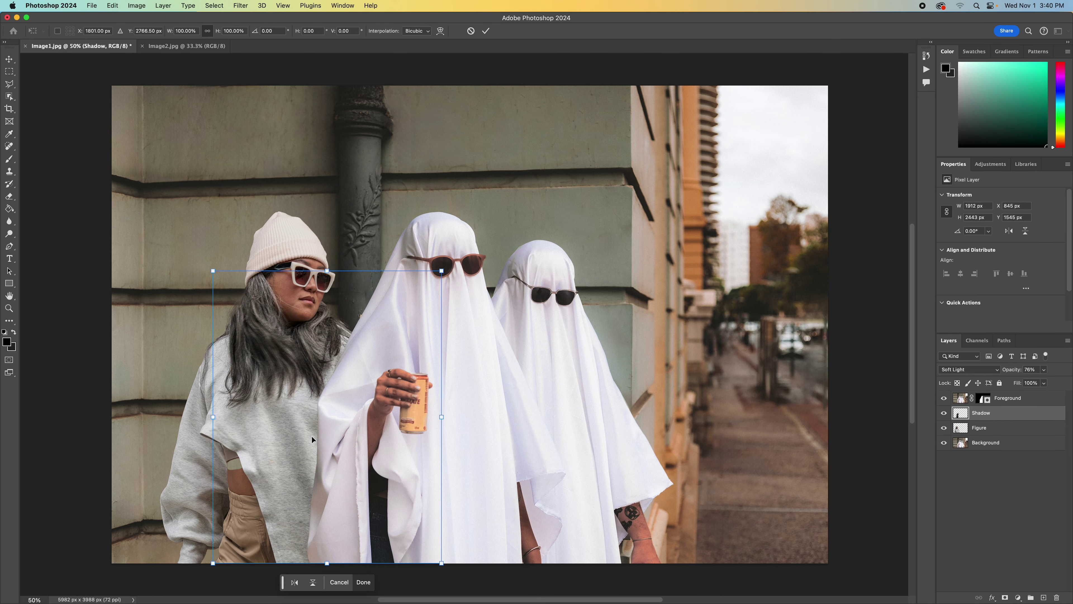
pyautogui.press('Return')
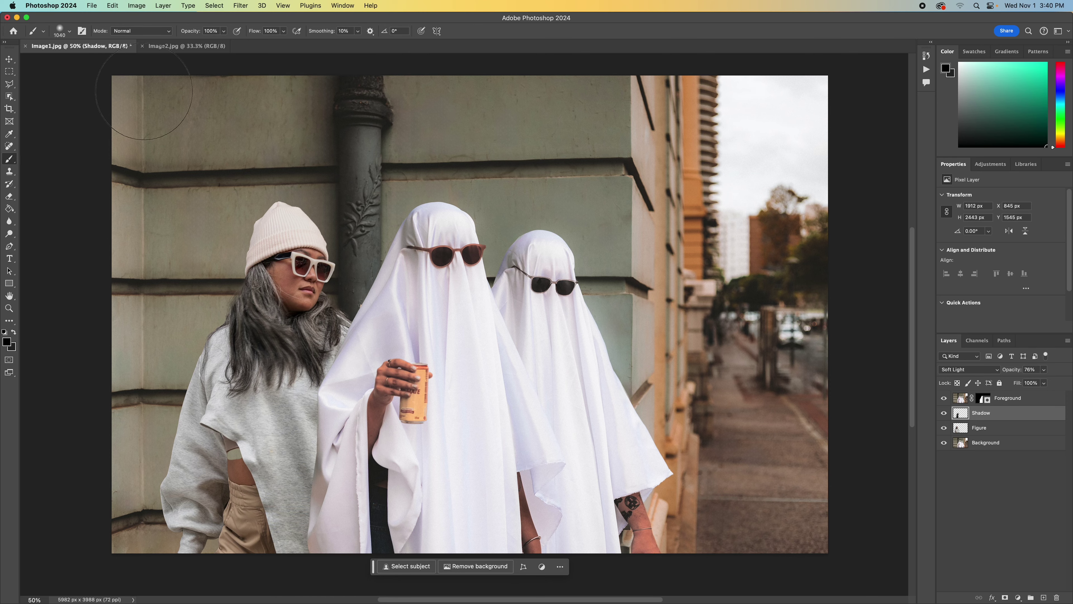
pyautogui.click(136, 6)
pyautogui.moveTo(116, 7)
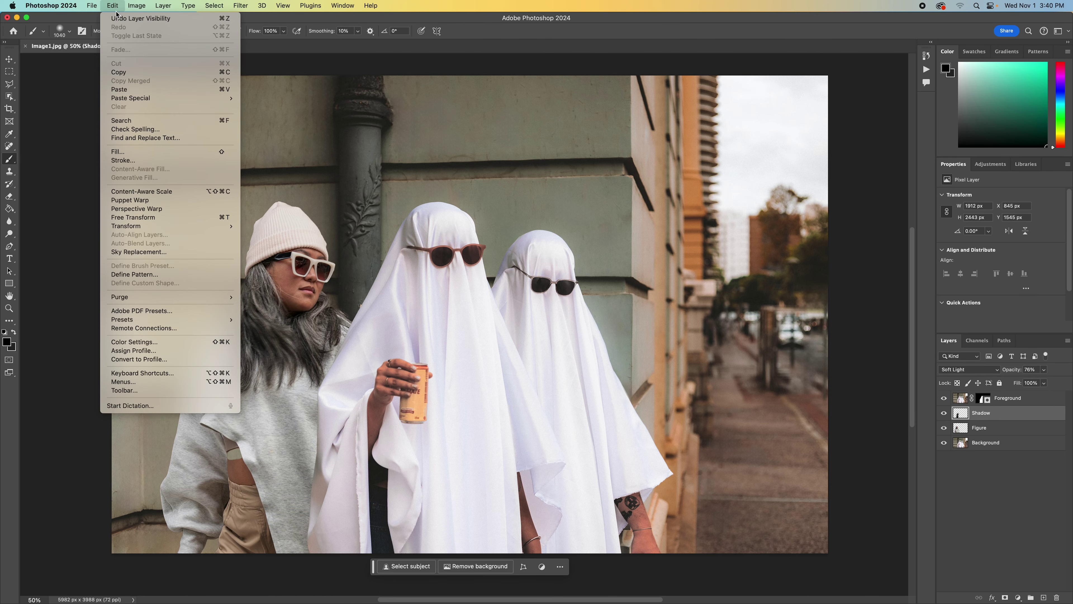
pyautogui.click(165, 219)
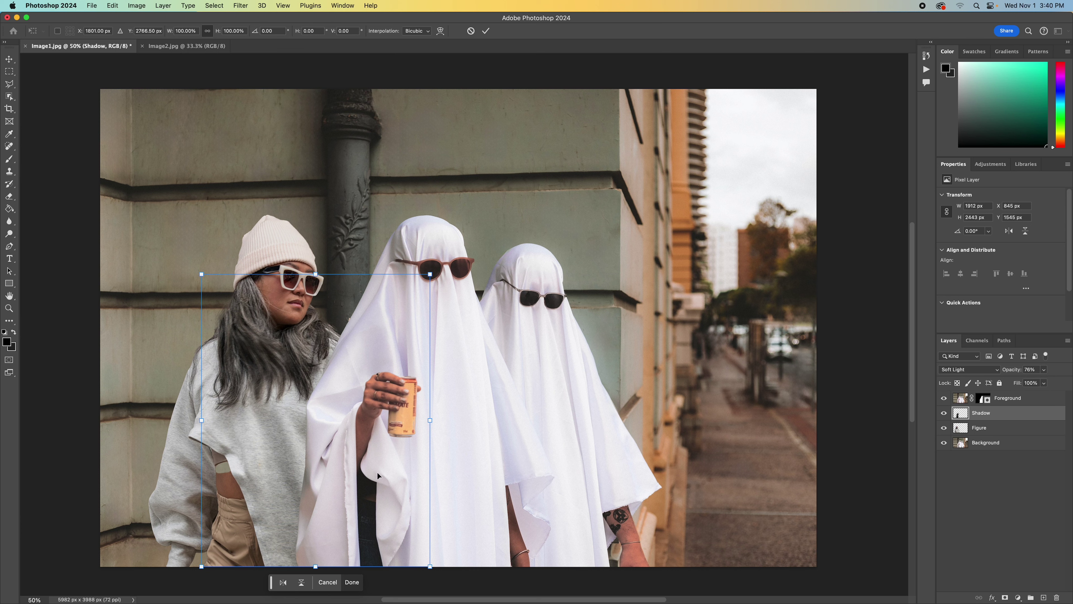
pyautogui.moveTo(291, 457)
pyautogui.mouseDown()
pyautogui.moveTo(254, 450)
pyautogui.moveTo(230, 361)
pyautogui.moveTo(302, 368)
pyautogui.moveTo(280, 451)
pyautogui.moveTo(296, 435)
pyautogui.moveTo(314, 464)
pyautogui.mouseUp()
pyautogui.press('Return')
pyautogui.press('b')
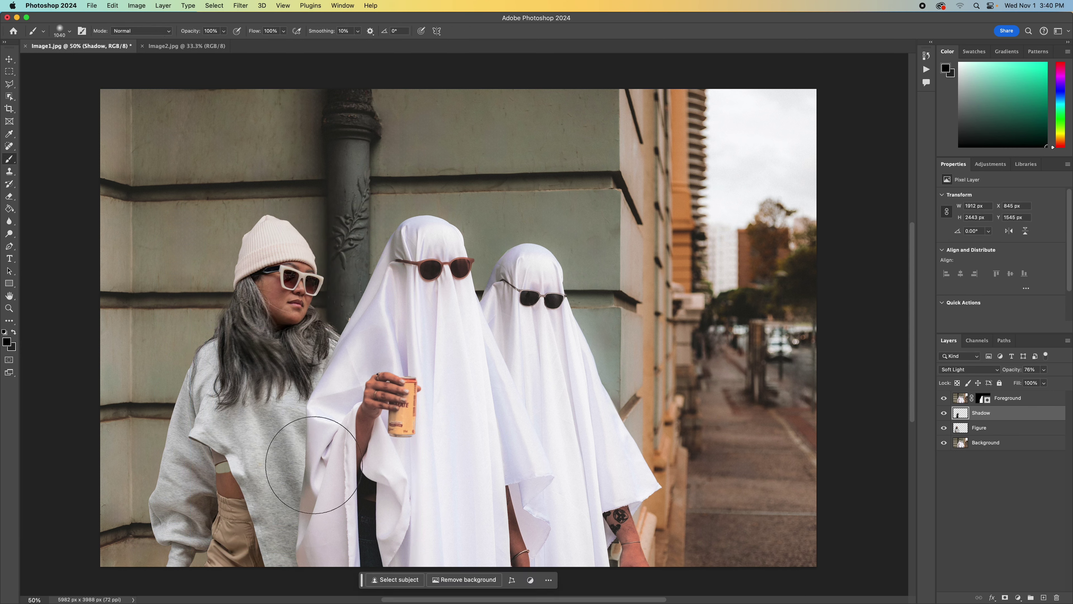
# Step: Nudge the painted shadow horizontally towards the ghost with Free Transform, to an X position of 965 px, and apply the transform
pyautogui.hotkey('ctrl', 't')
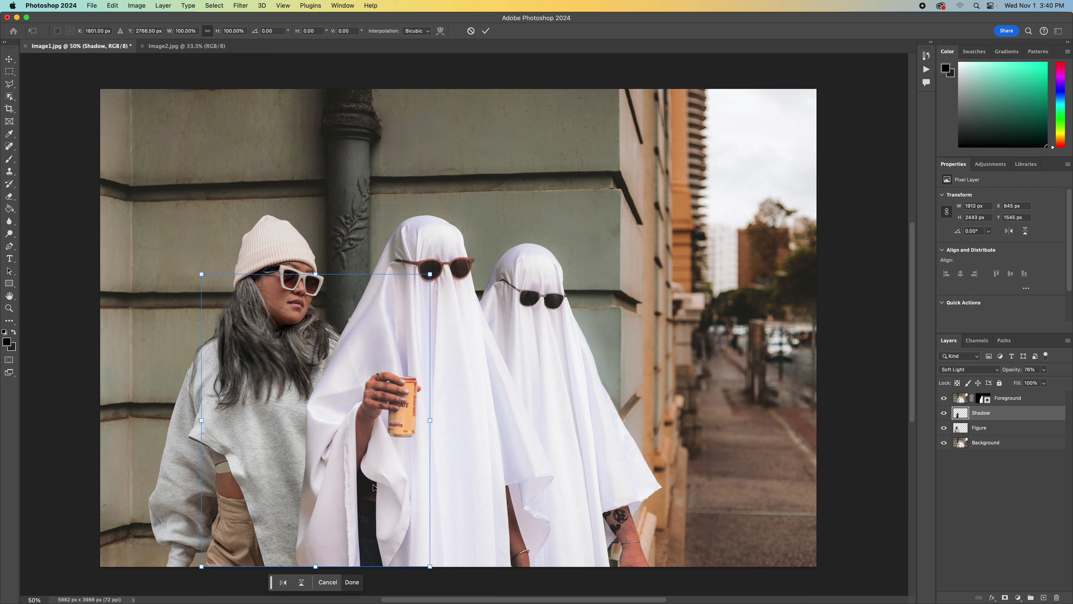
pyautogui.hotkey('shift', 'Right')
pyautogui.hotkey('shift', 'Right')
pyautogui.hotkey('shift', 'Right')
pyautogui.hotkey('shift', 'Right')
pyautogui.hotkey('shift', 'Right')
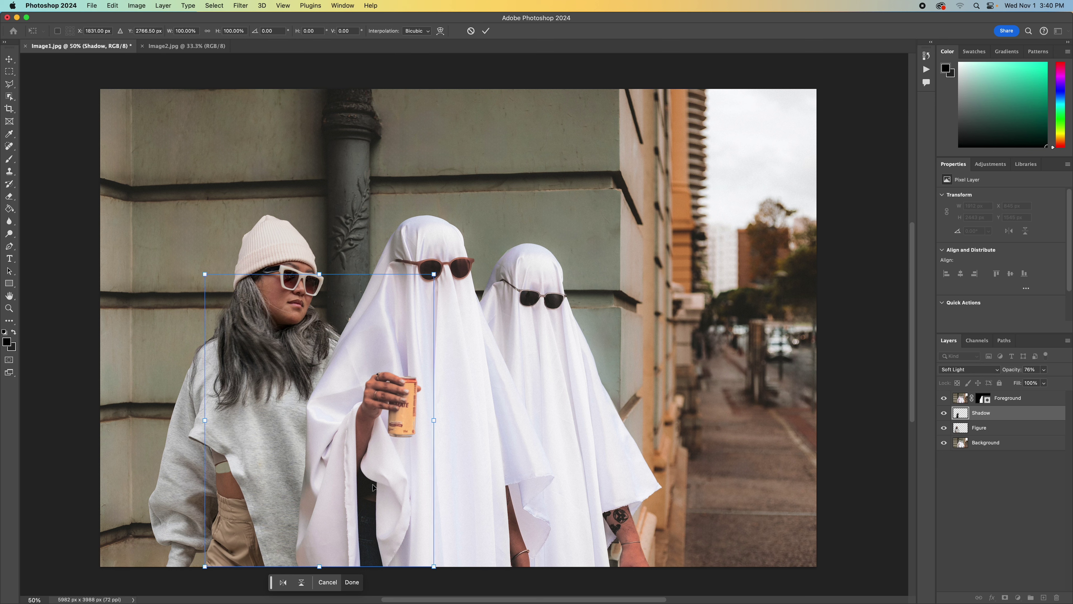
pyautogui.hotkey('shift', 'Right')
pyautogui.hotkey('shift', 'Right')
pyautogui.hotkey('shift', 'Right')
pyautogui.hotkey('shift', 'Right')
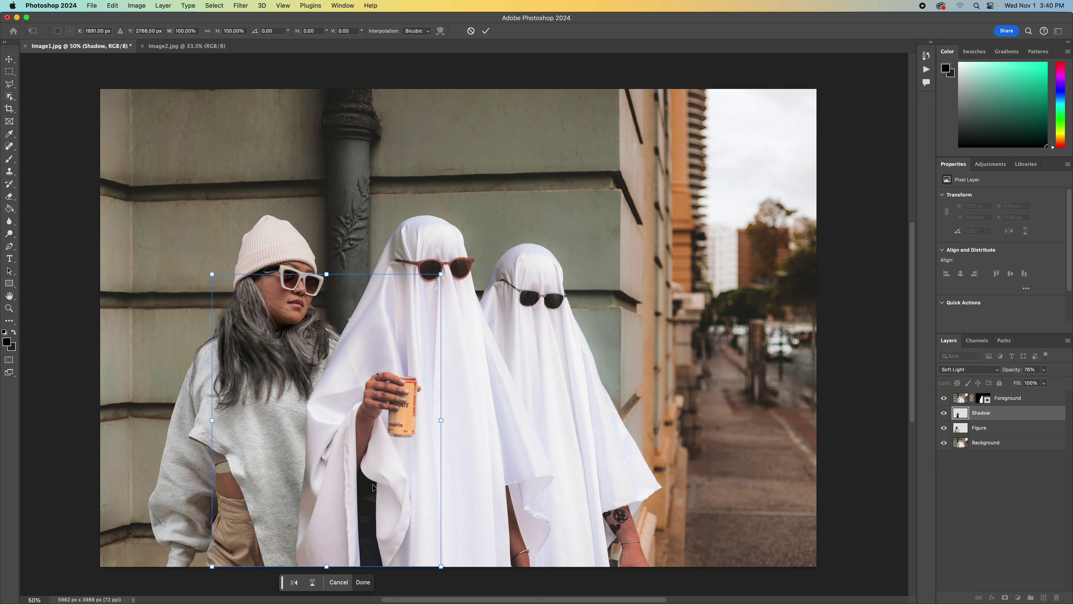
pyautogui.hotkey('shift', 'Right')
pyautogui.hotkey('shift', 'Right')
pyautogui.hotkey('shift', 'Right')
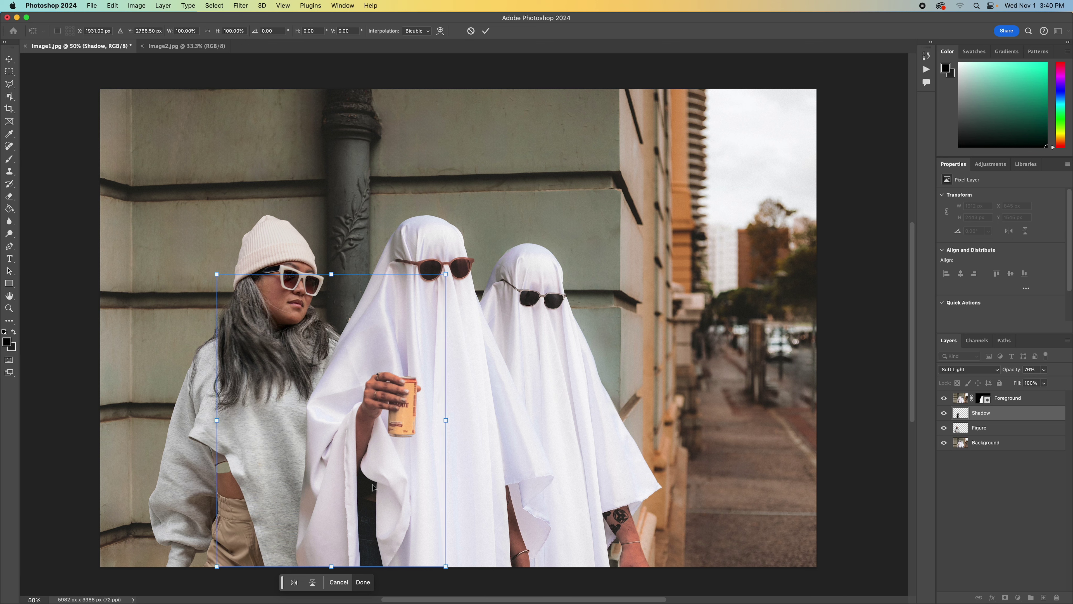
pyautogui.hotkey('shift', 'Right')
pyautogui.hotkey('shift', 'Right')
pyautogui.hotkey('shift', 'Right')
pyautogui.hotkey('shift', 'Right')
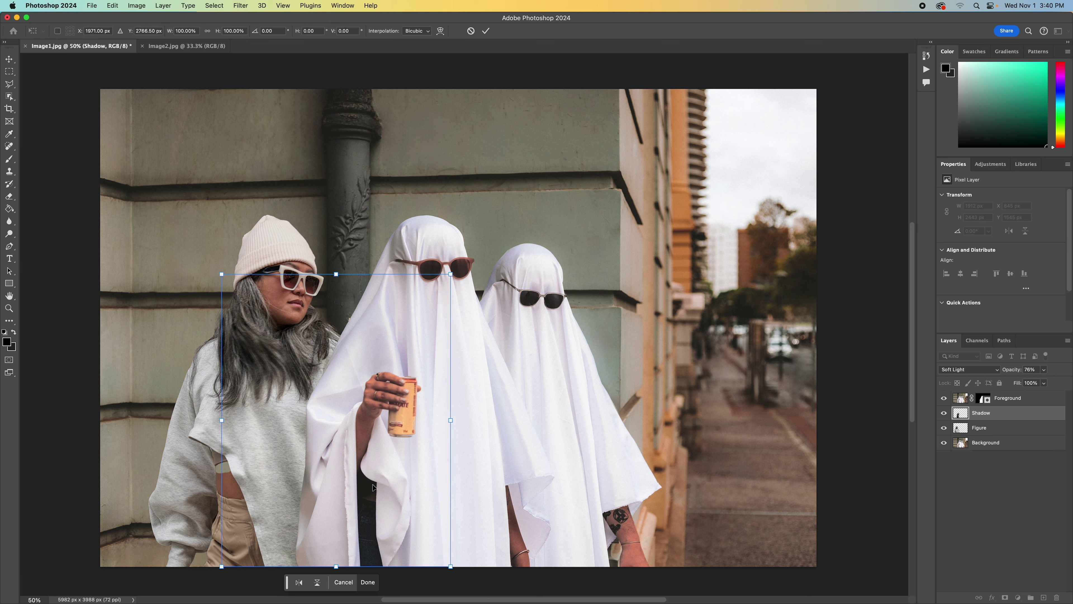
pyautogui.hotkey('shift', 'Right')
pyautogui.hotkey('shift', 'Right')
pyautogui.hotkey('shift', 'Right')
pyautogui.hotkey('shift', 'Right')
pyautogui.hotkey('shift', 'Right')
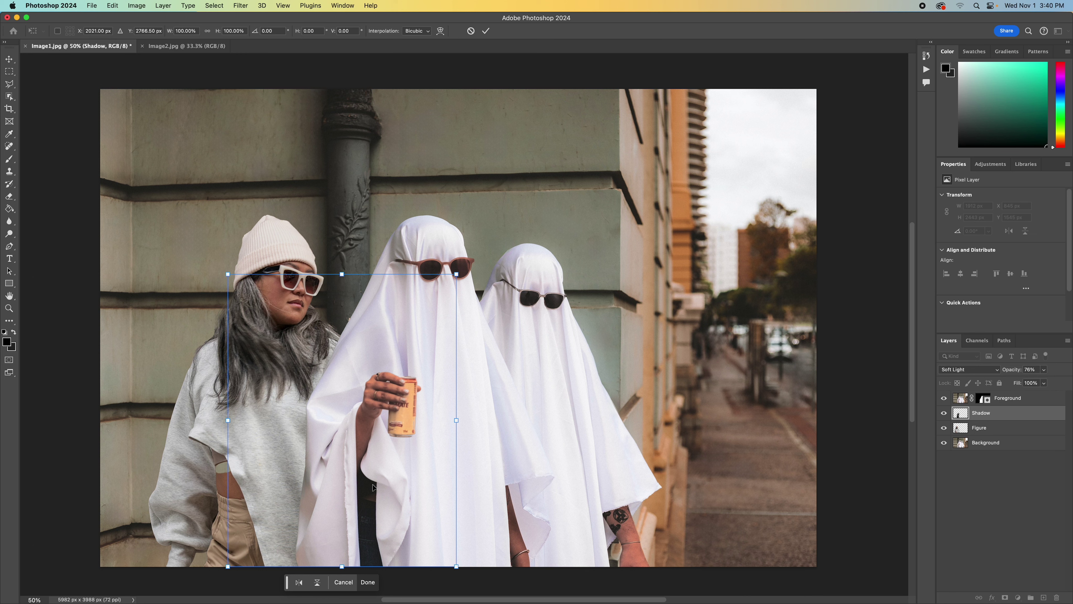
pyautogui.hotkey('shift', 'Left')
pyautogui.hotkey('shift', 'Left')
pyautogui.hotkey('shift', 'Left')
pyautogui.hotkey('shift', 'Left')
pyautogui.hotkey('shift', 'Left')
pyautogui.hotkey('shift', 'Left')
pyautogui.hotkey('shift', 'Left')
pyautogui.hotkey('shift', 'Left')
pyautogui.hotkey('shift', 'Left')
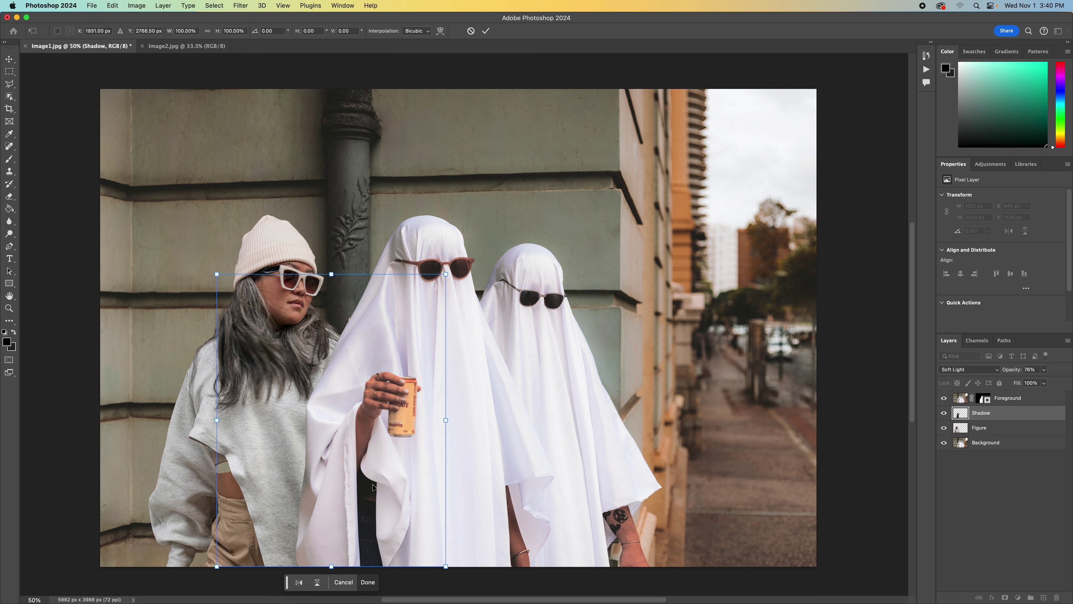
pyautogui.hotkey('shift', 'Right')
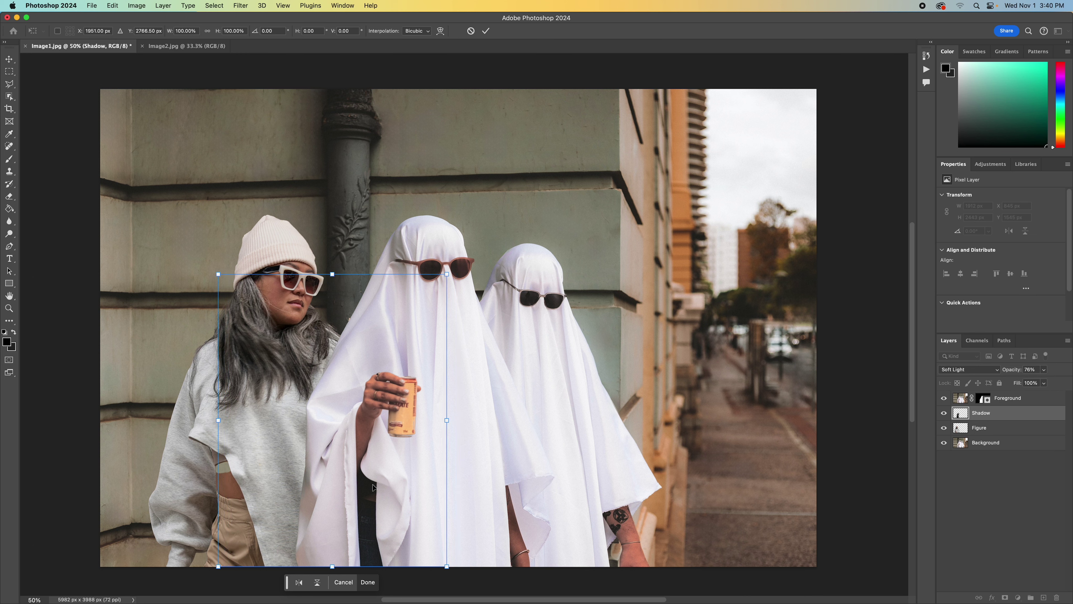
pyautogui.press('Return')
pyautogui.press('b')
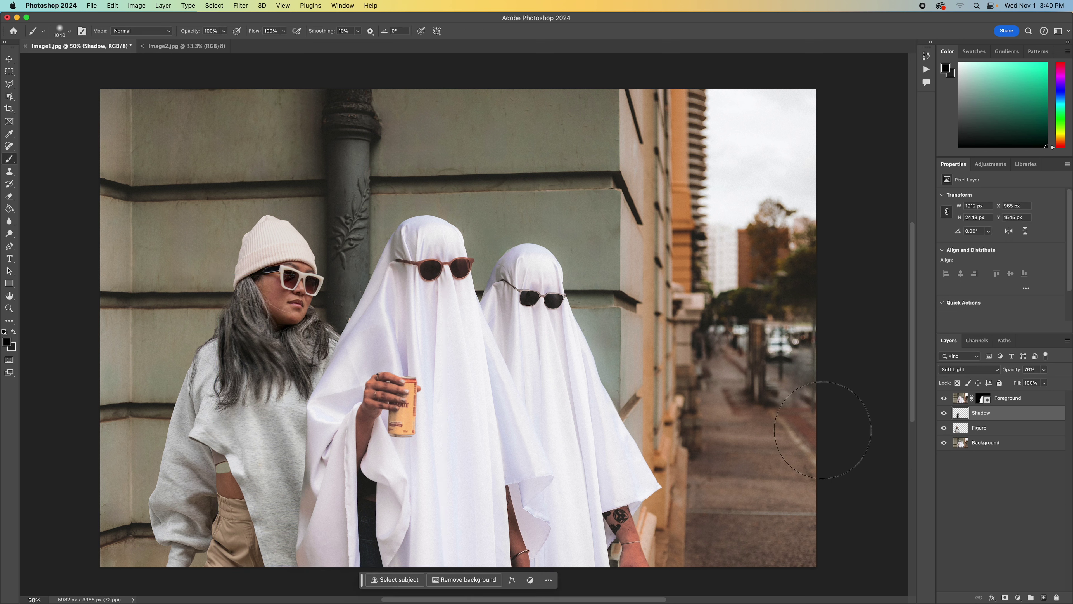
# Step: Check the shadow's effect by toggling the Shadow layer's visibility, leaving the layer shown
pyautogui.click(944, 414)
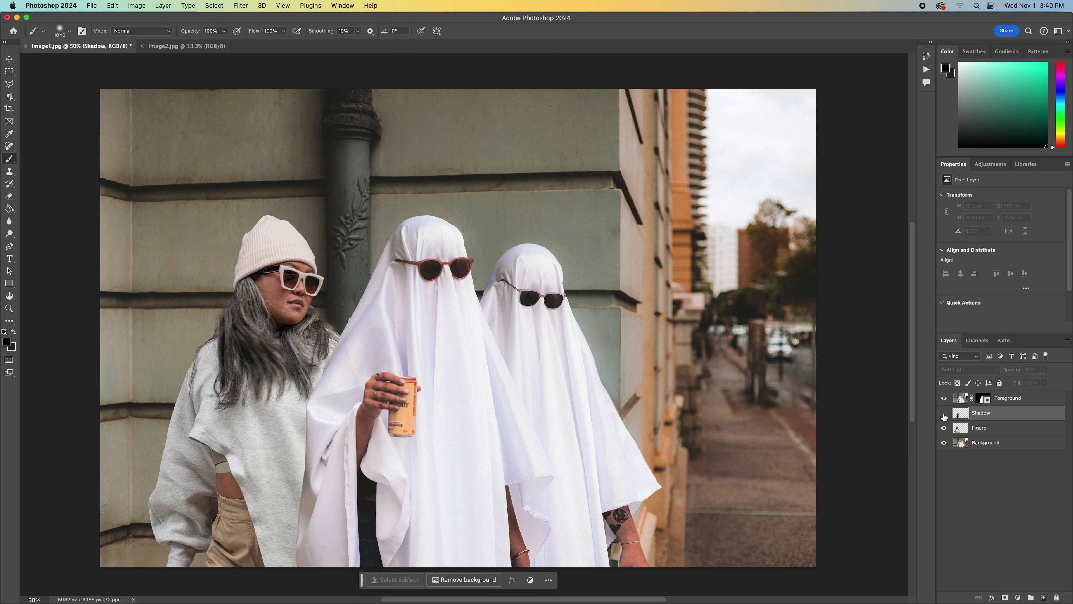
pyautogui.click(944, 414)
pyautogui.click(945, 415)
pyautogui.click(944, 415)
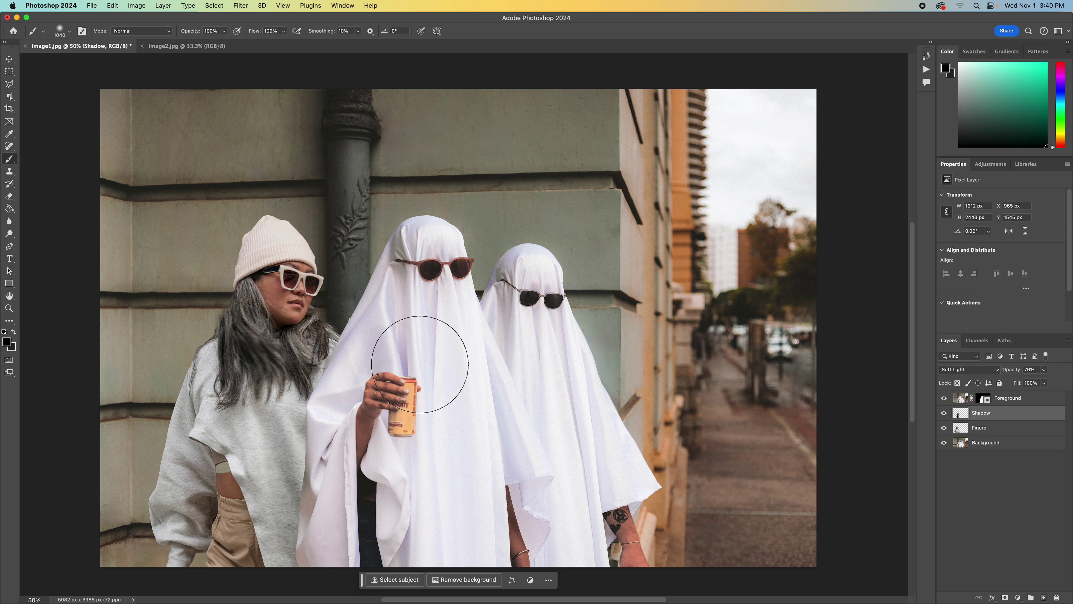